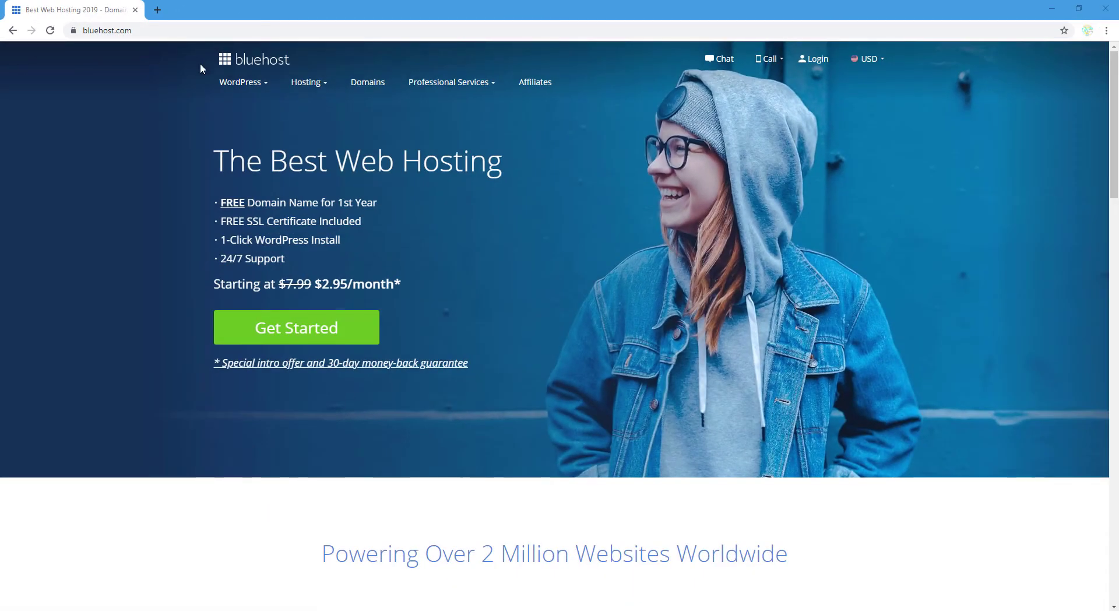
# - Open Bluehost's WordPress hosting plans and select the Basic plan at $2.95/mo
pyautogui.moveTo(246, 85)
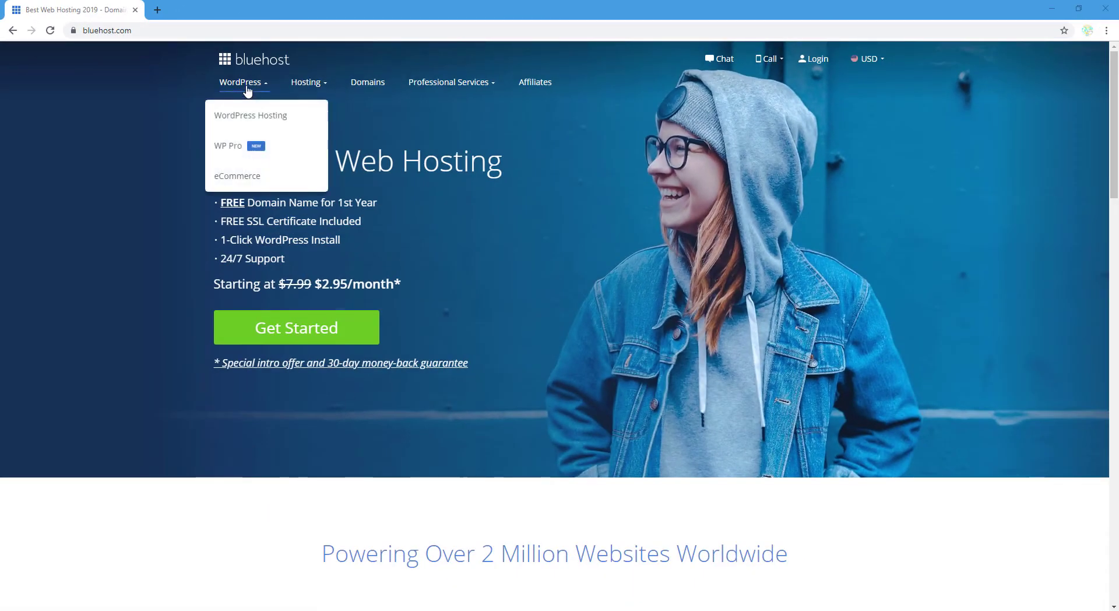
pyautogui.click(250, 117)
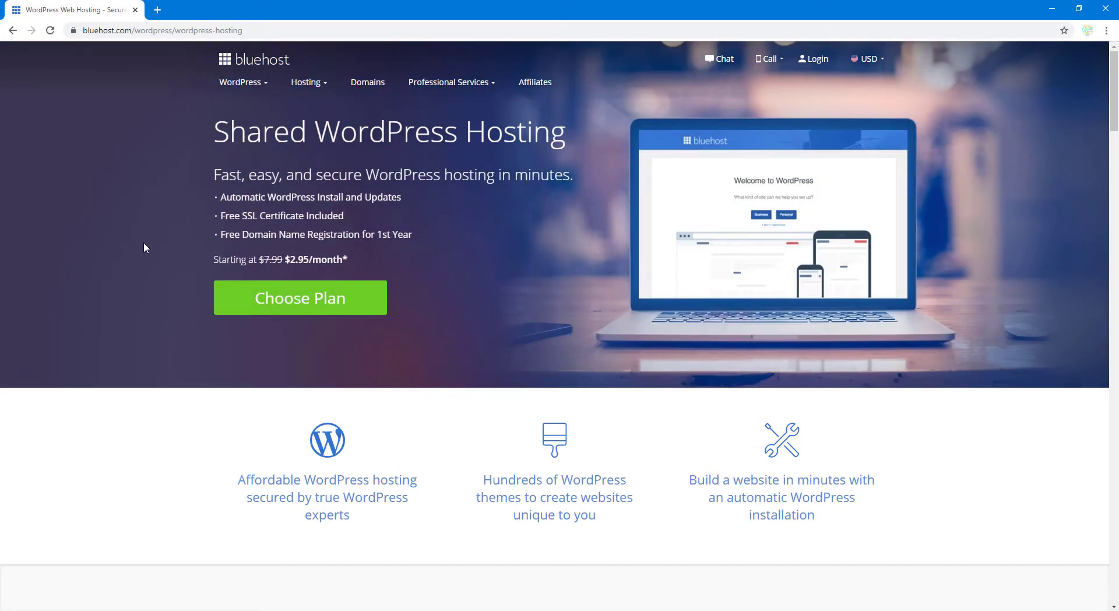
pyautogui.scroll(-8, 143, 242)
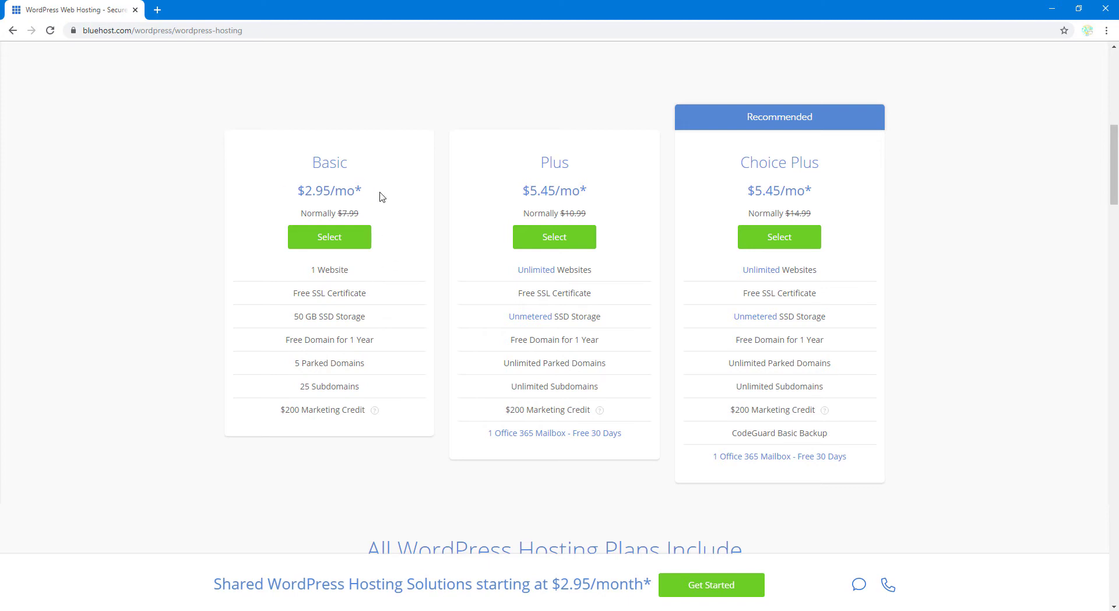
pyautogui.click(364, 243)
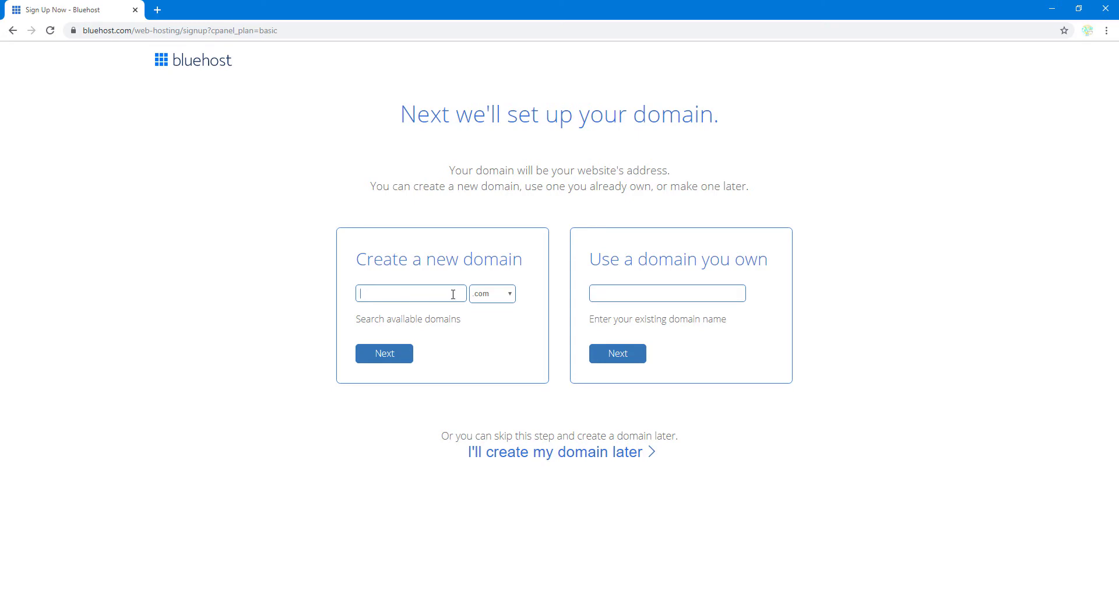
# - Try to create the new domain smartphonesbest with the .com extension
pyautogui.write('smartphonesbest')
pyautogui.click(508, 295)
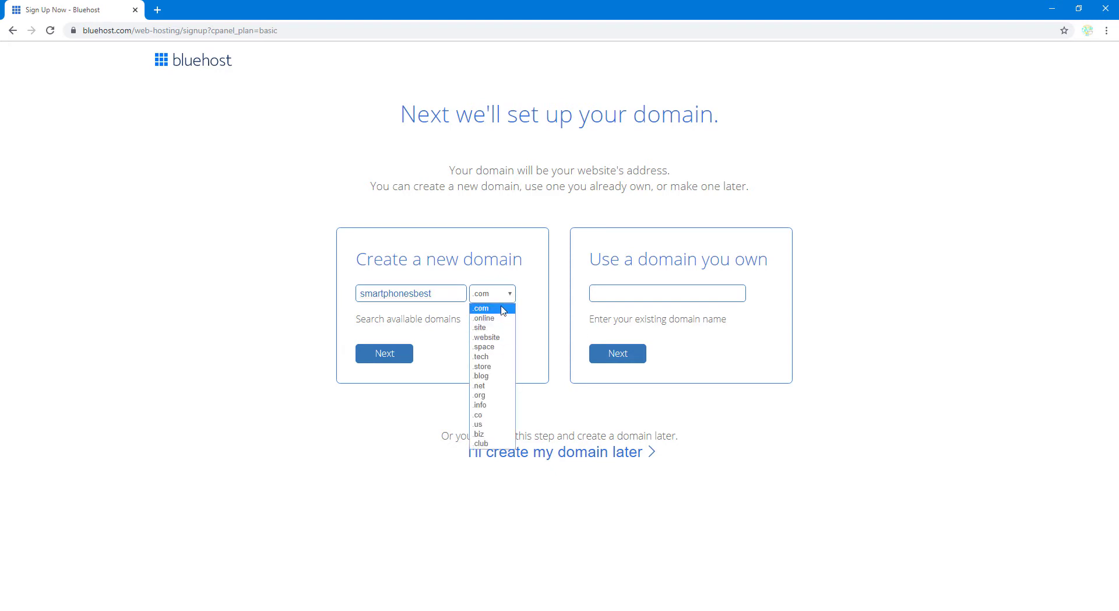
pyautogui.click(502, 308)
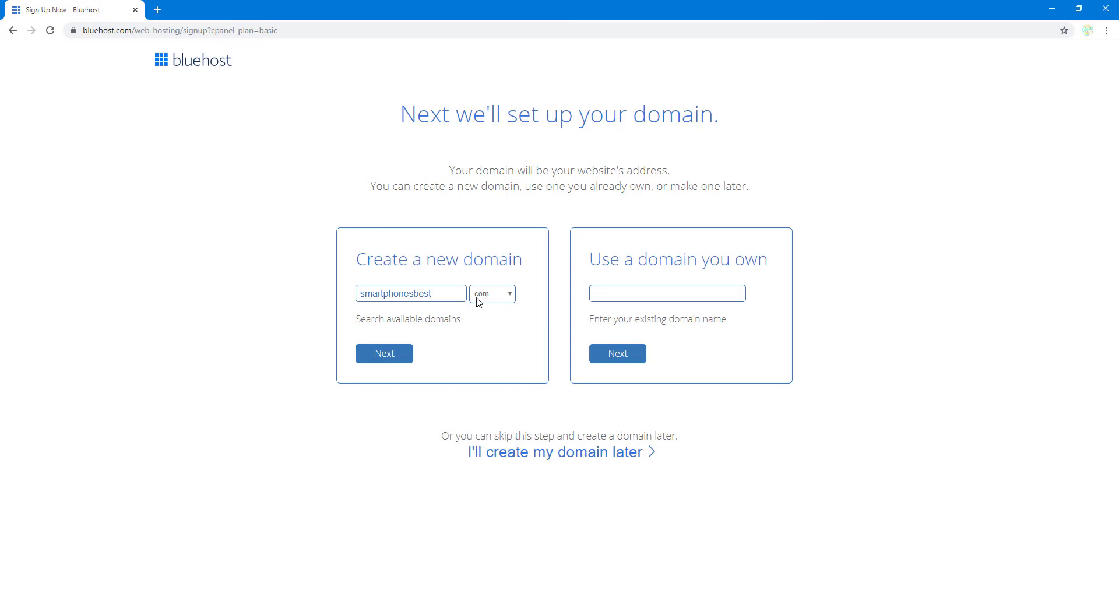
pyautogui.click(392, 354)
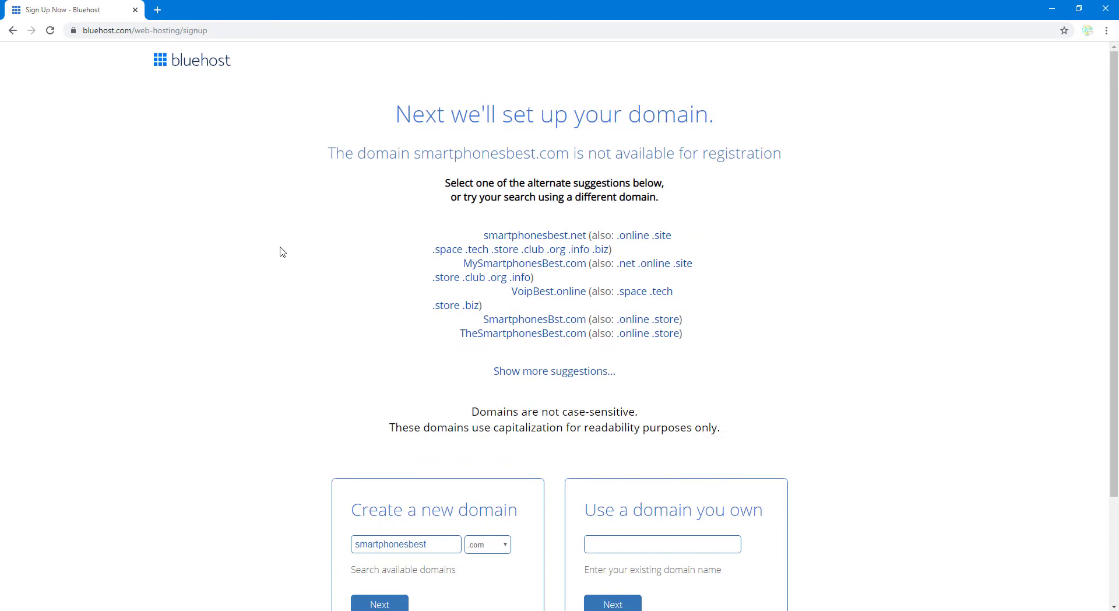
# - Change the new domain name to wellsmartphones, keeping the .com extension, and continue to account creation
pyautogui.scroll(-2, 279, 256)
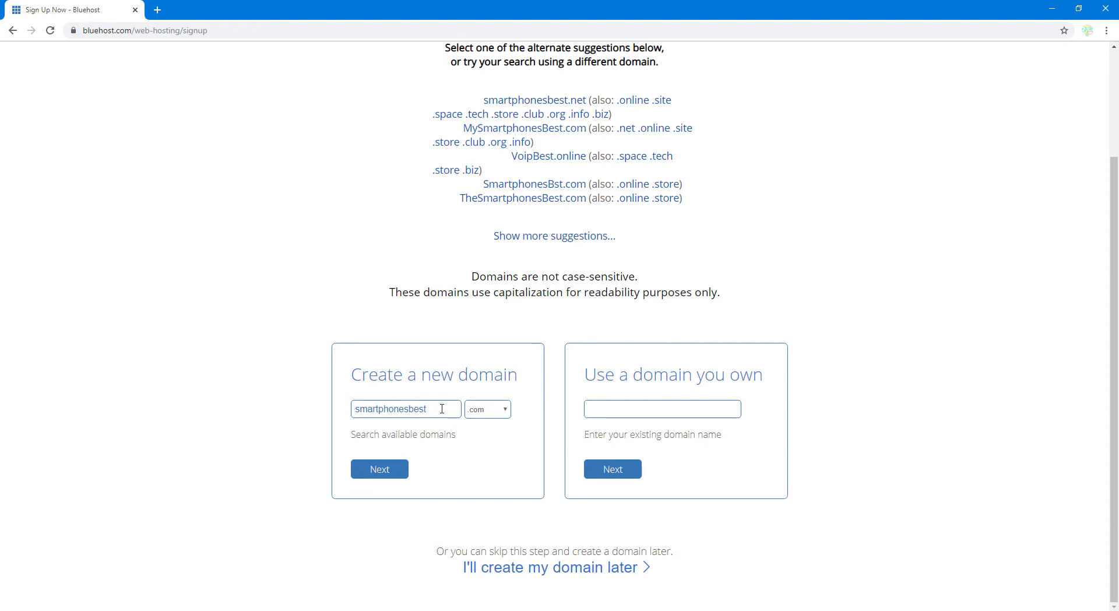
pyautogui.moveTo(432, 409); pyautogui.dragTo(411, 409)
pyautogui.press('BackSpace')
pyautogui.press('Home')
pyautogui.write('well')
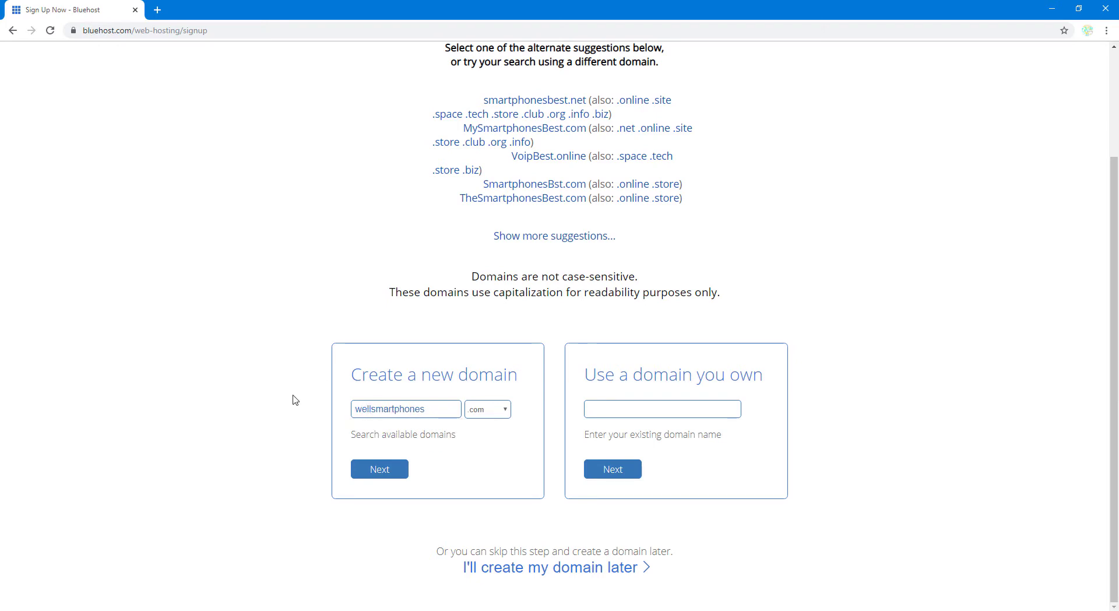
pyautogui.click(390, 475)
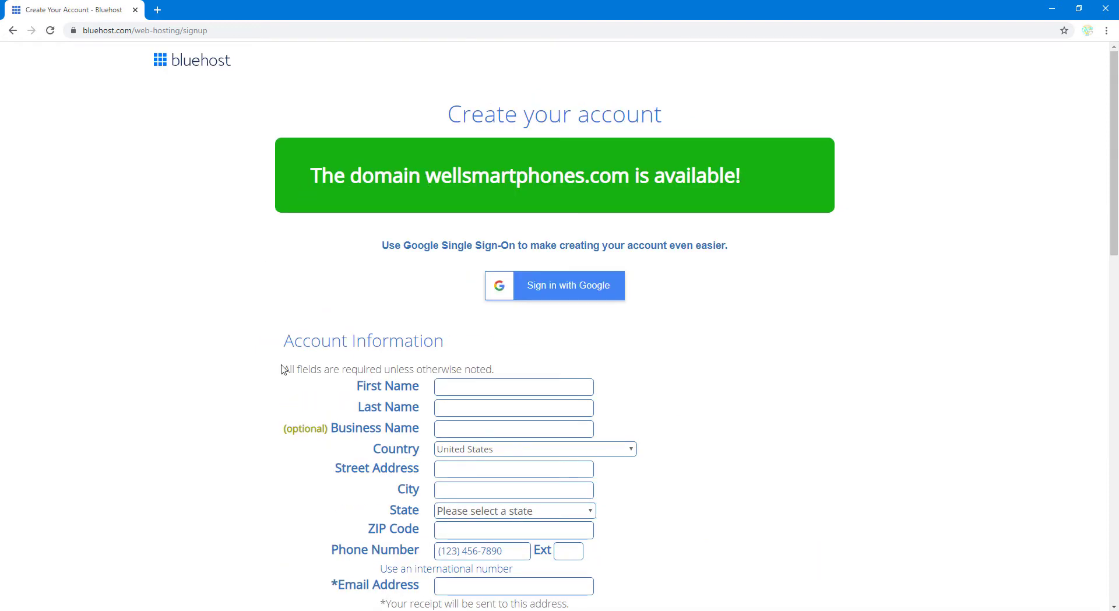
# - Look over the signup form and set the account plan to Basic 12 Month Price - $4.95/mo
pyautogui.scroll(-1, 201, 427)
pyautogui.scroll(-15, 201, 428)
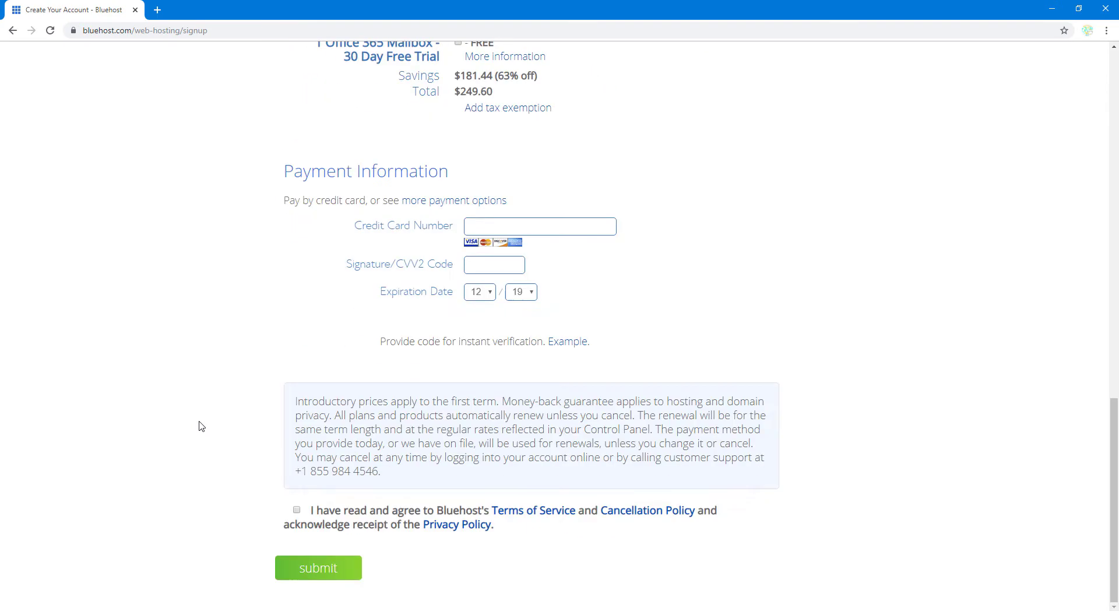
pyautogui.scroll(15, 198, 425)
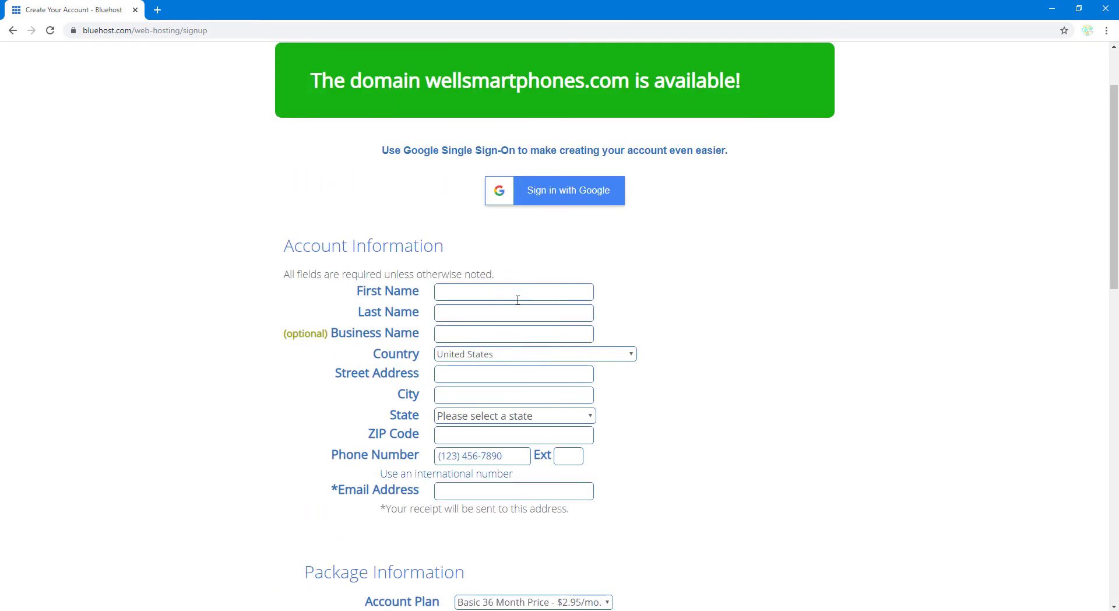
pyautogui.scroll(-5, 528, 367)
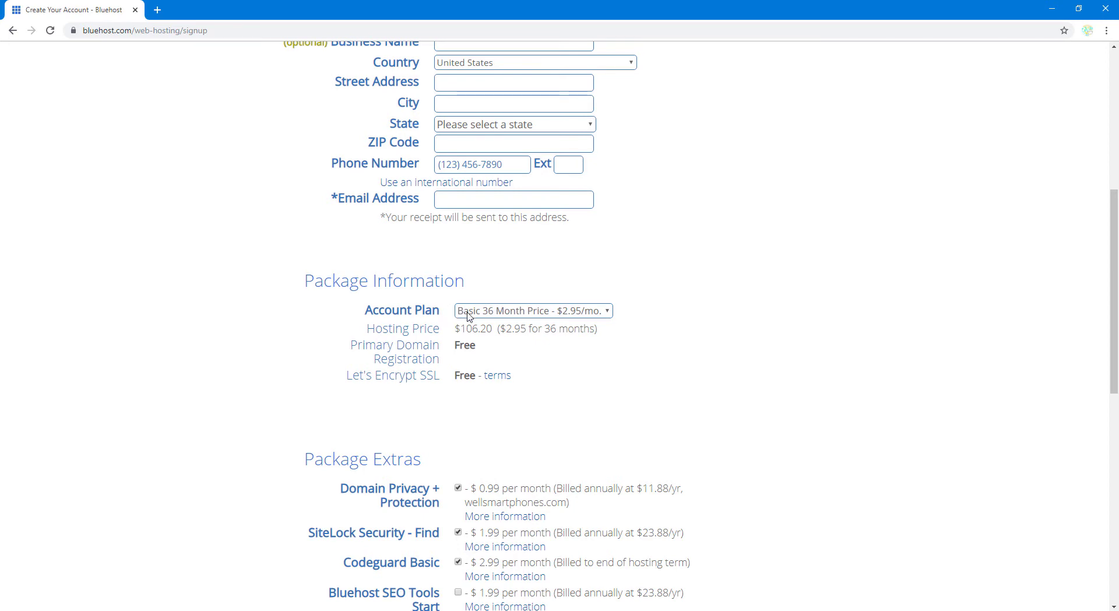
pyautogui.click(512, 312)
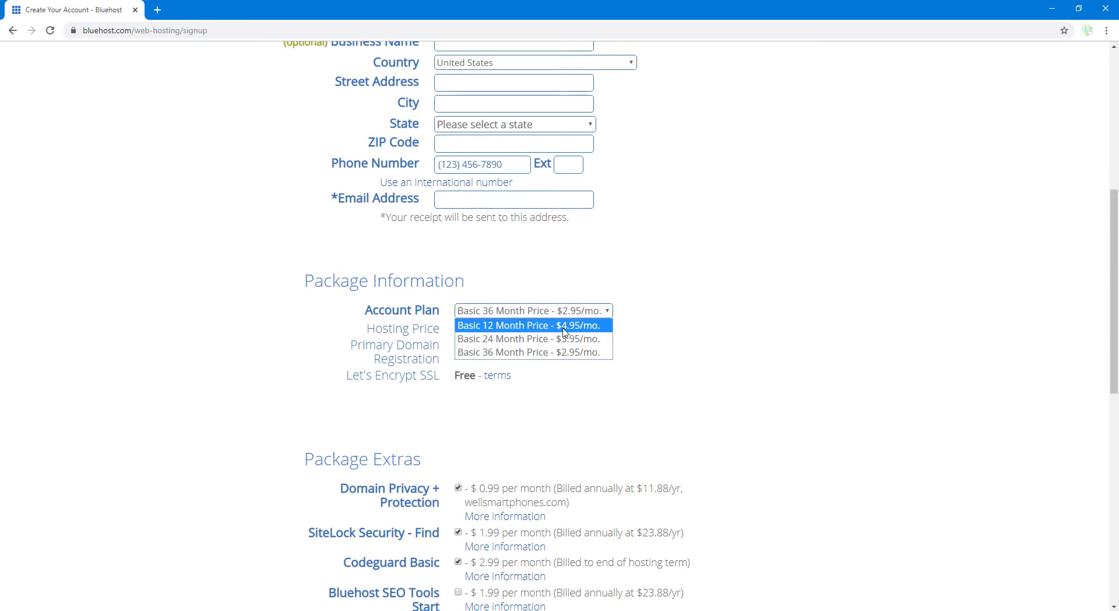
pyautogui.click(608, 330)
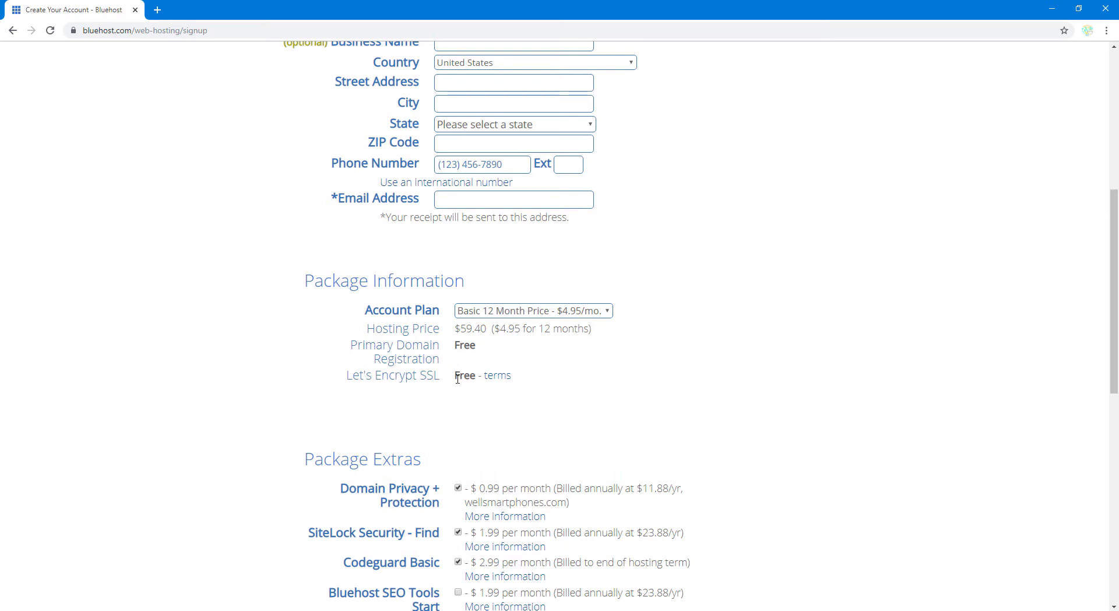
# - Remove the Domain Privacy + Protection, SiteLock Security - Find and Codeguard Basic extras from the package
pyautogui.scroll(-4, 458, 378)
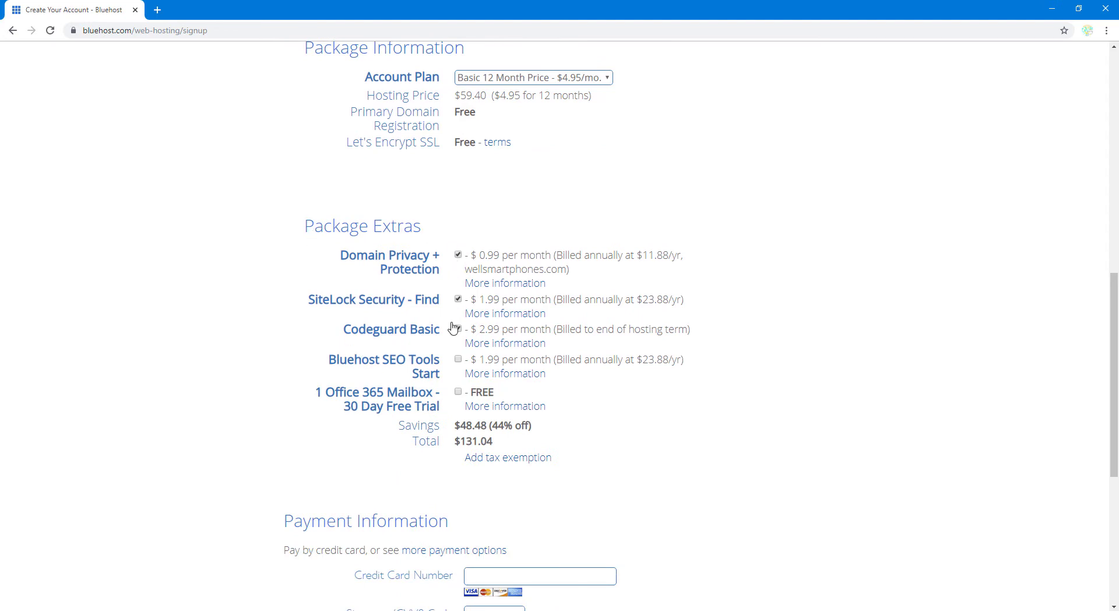
pyautogui.click(458, 256)
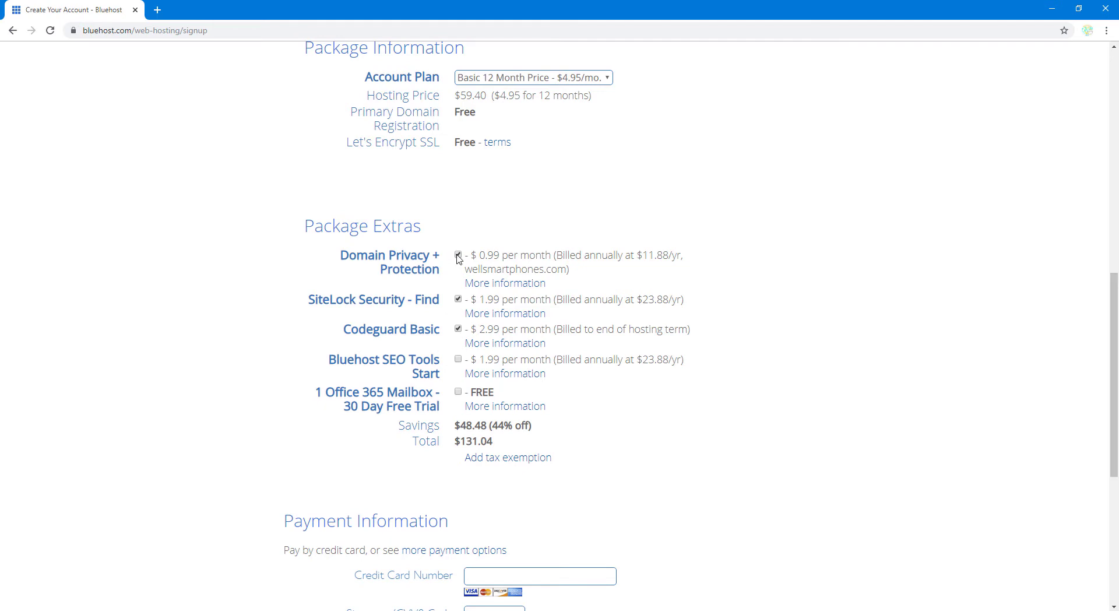
pyautogui.click(458, 299)
pyautogui.click(457, 330)
# - Agree to the Terms of Service, Cancellation Policy and Privacy Policy, and look through the suggested WordPress themes
pyautogui.scroll(-4, 405, 342)
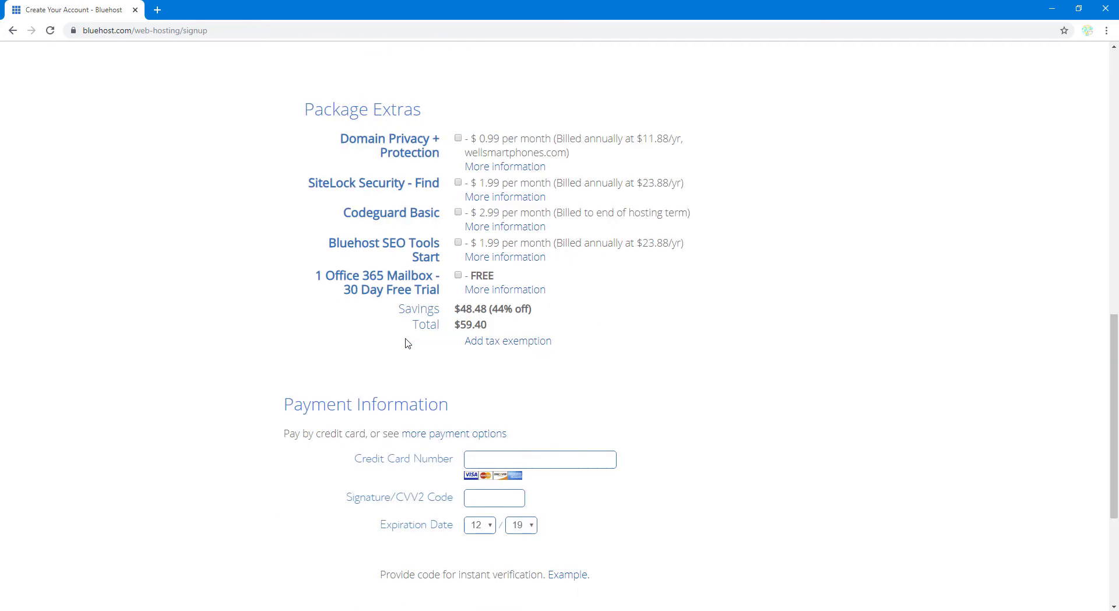
pyautogui.scroll(-2, 272, 344)
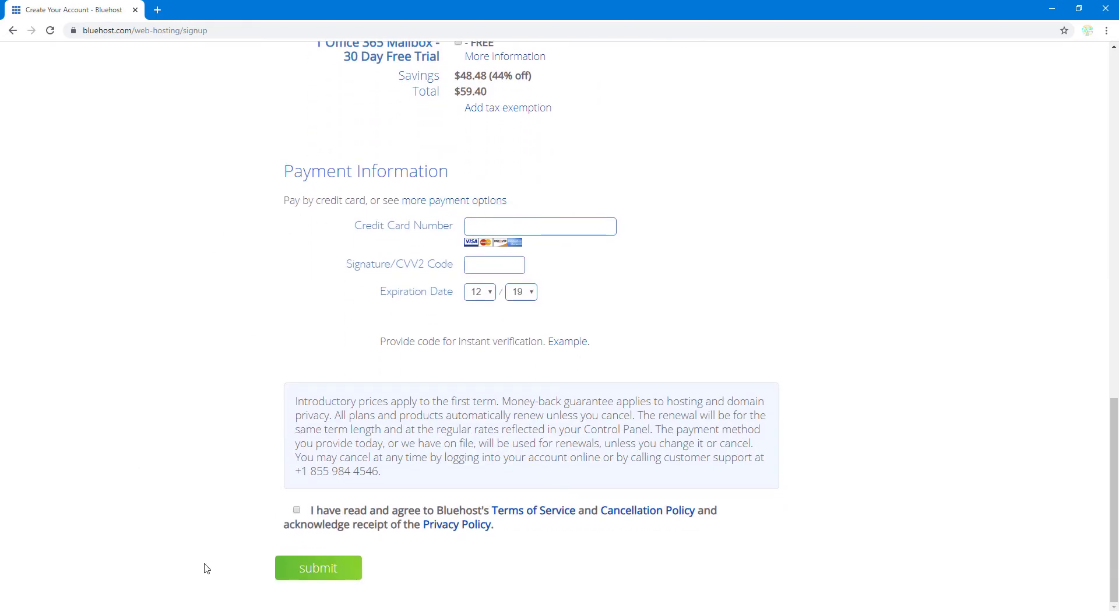
pyautogui.click(297, 510)
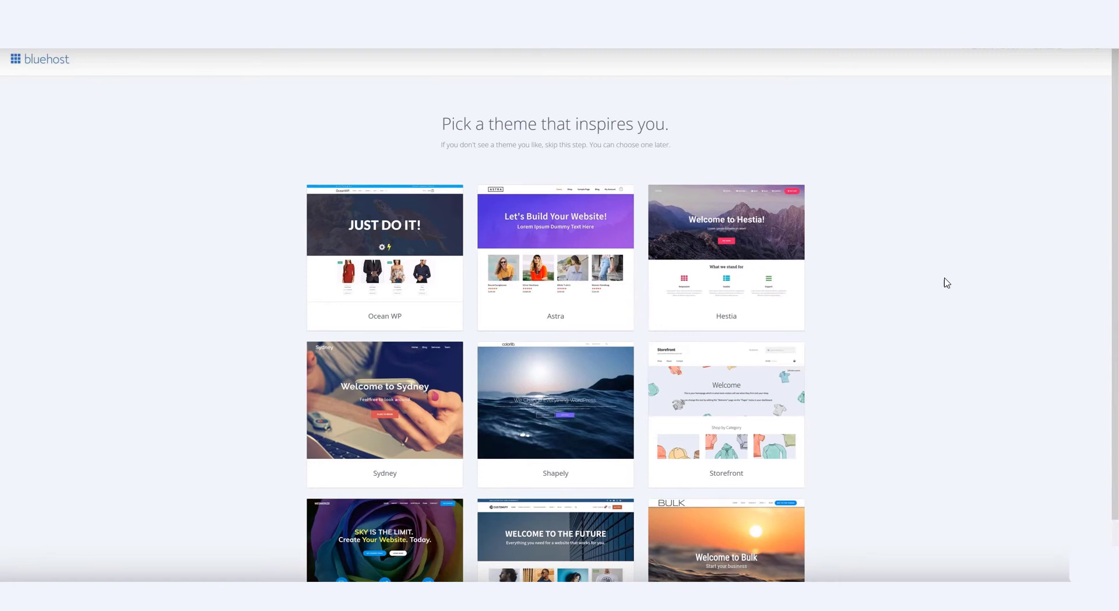
pyautogui.scroll(-2, 913, 323)
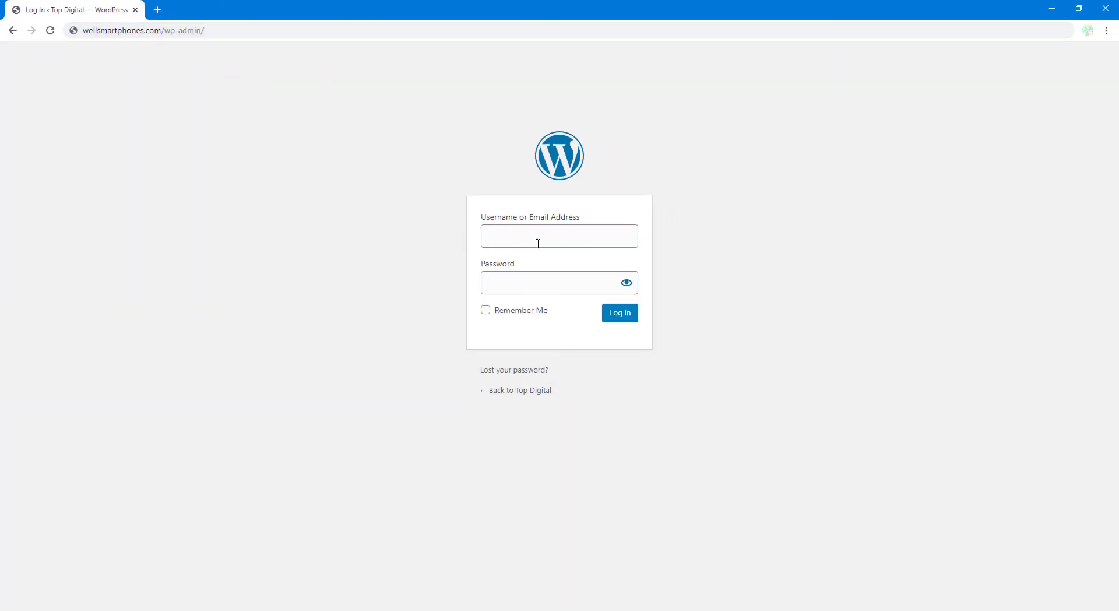
# - Log in to the WordPress admin of wellsmartphones.com with the account username and password
pyautogui.click(537, 236)
pyautogui.click(546, 281)
pyautogui.click(552, 238)
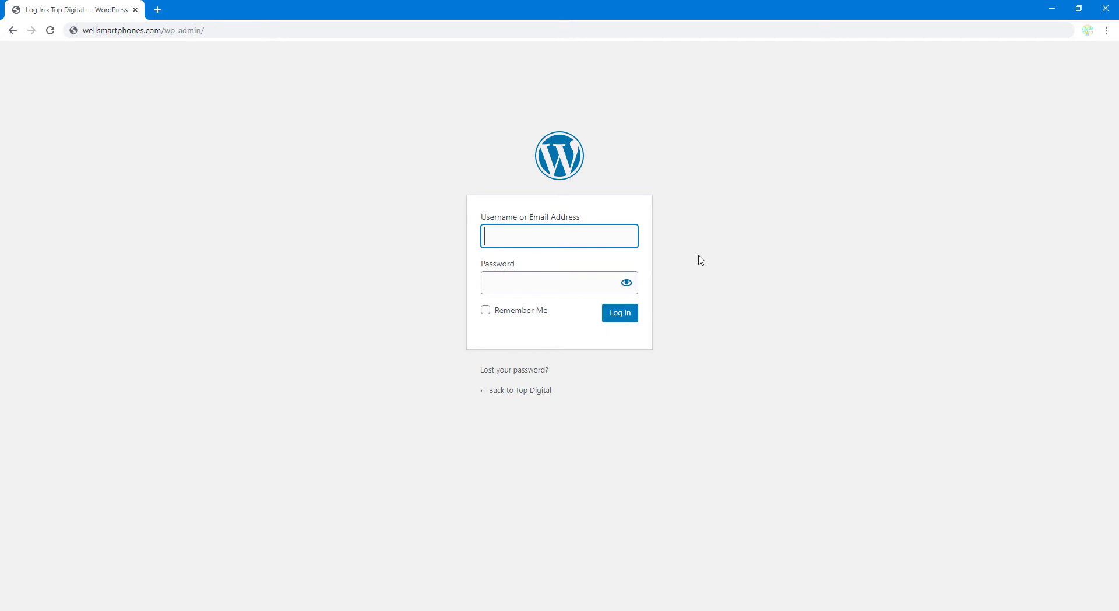
pyautogui.click(620, 313)
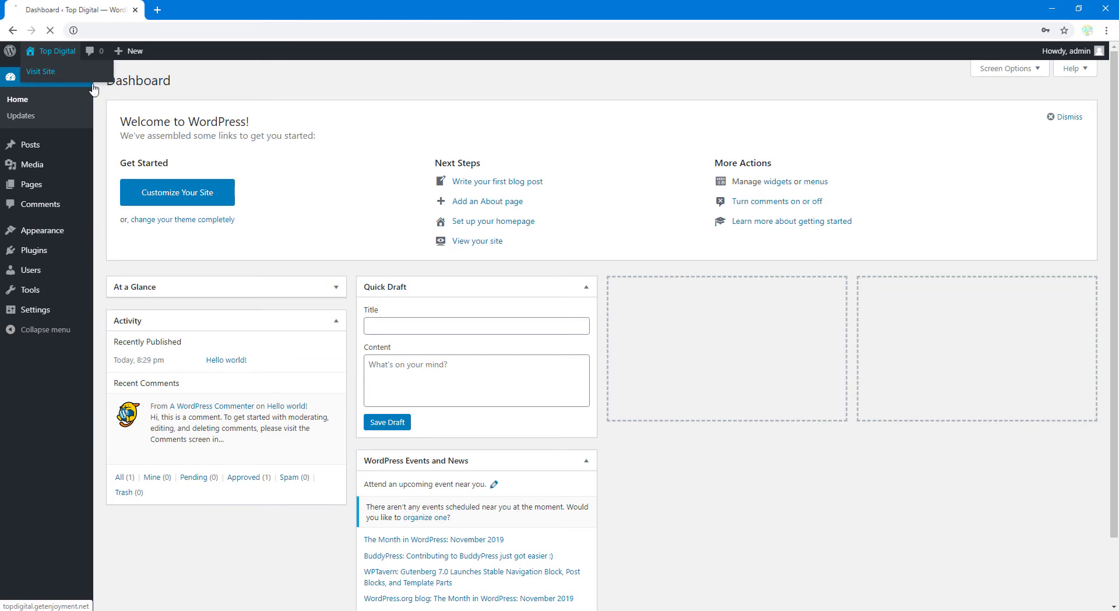
# - Visit the Top Digital site and look over its default homepage, from the header to the footer
pyautogui.click(51, 73)
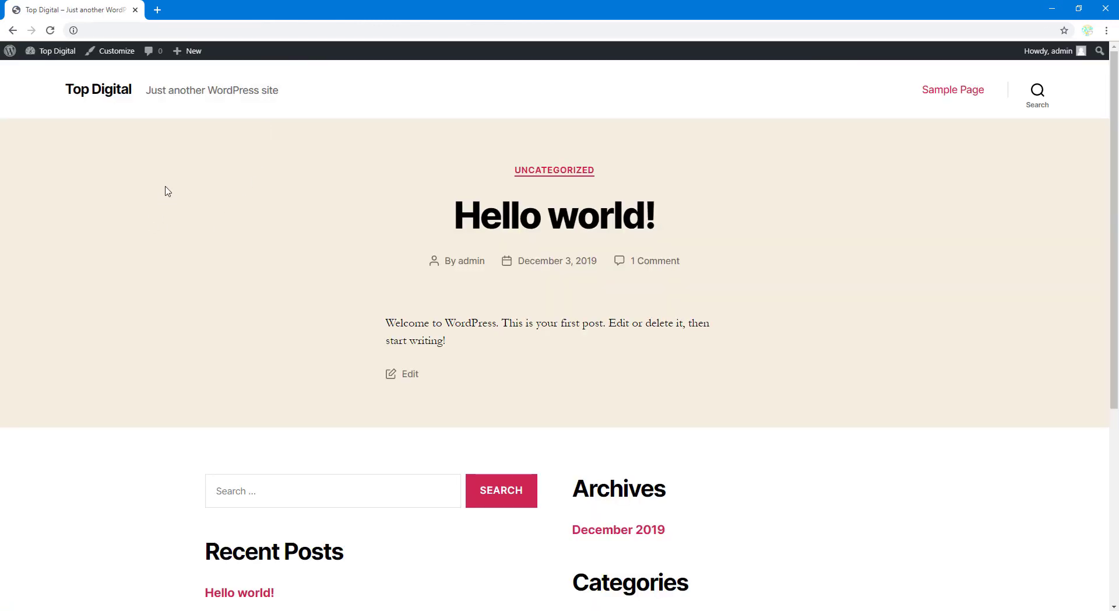
pyautogui.scroll(-5, 166, 189)
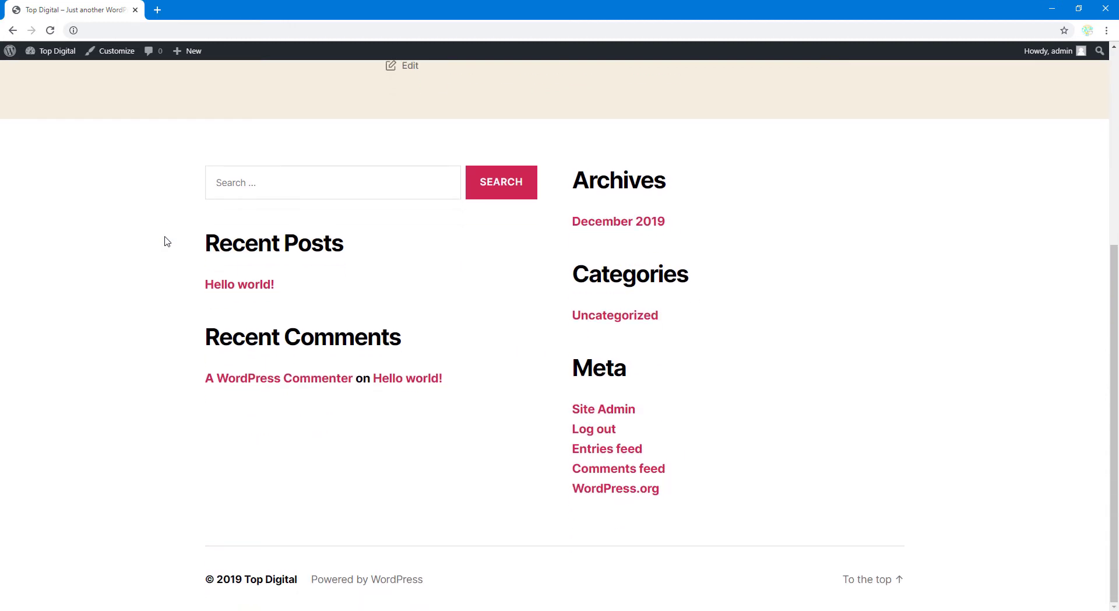
pyautogui.scroll(6, 167, 241)
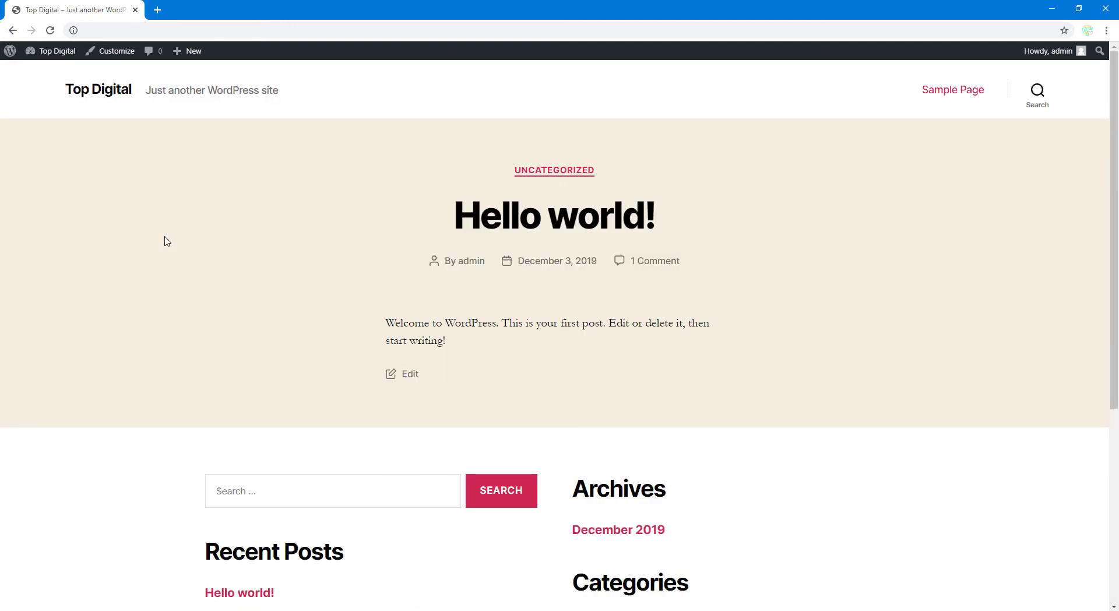
pyautogui.scroll(-1, 257, 296)
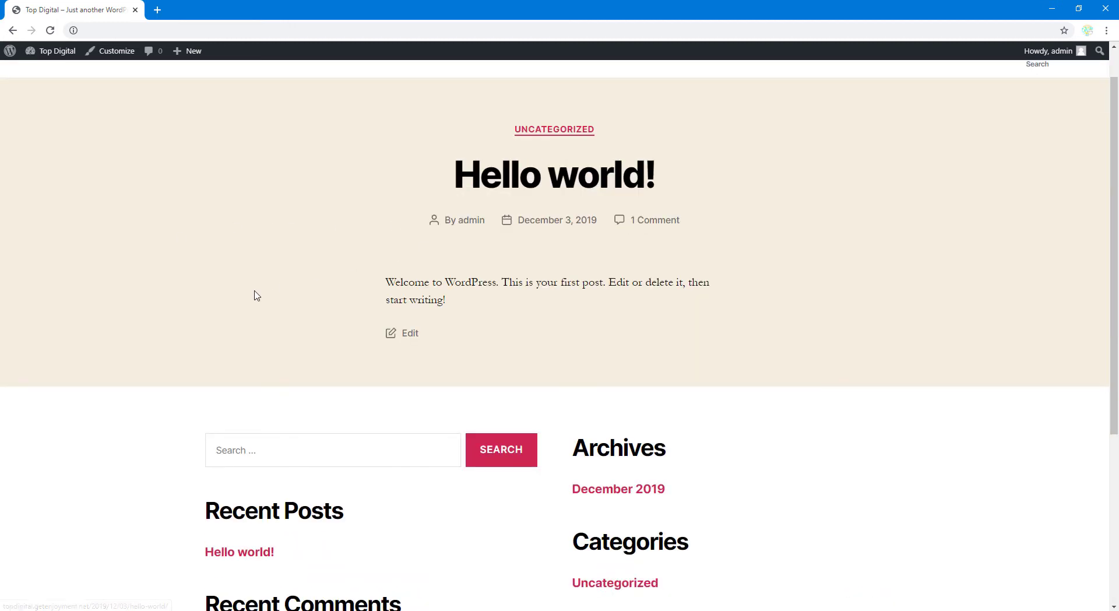
pyautogui.scroll(-5, 256, 295)
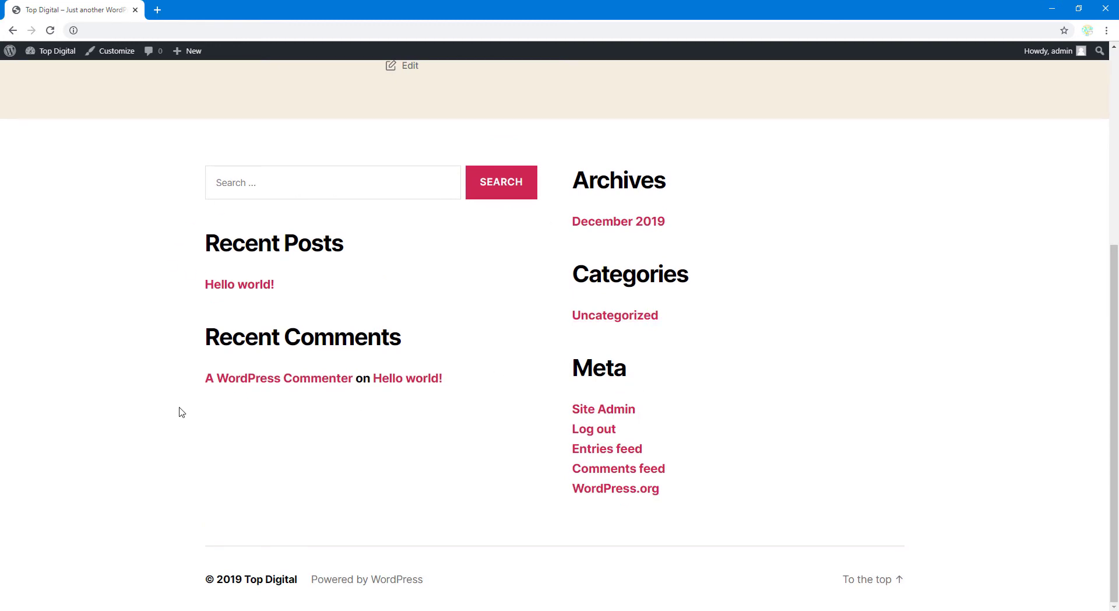
pyautogui.scroll(5, 181, 413)
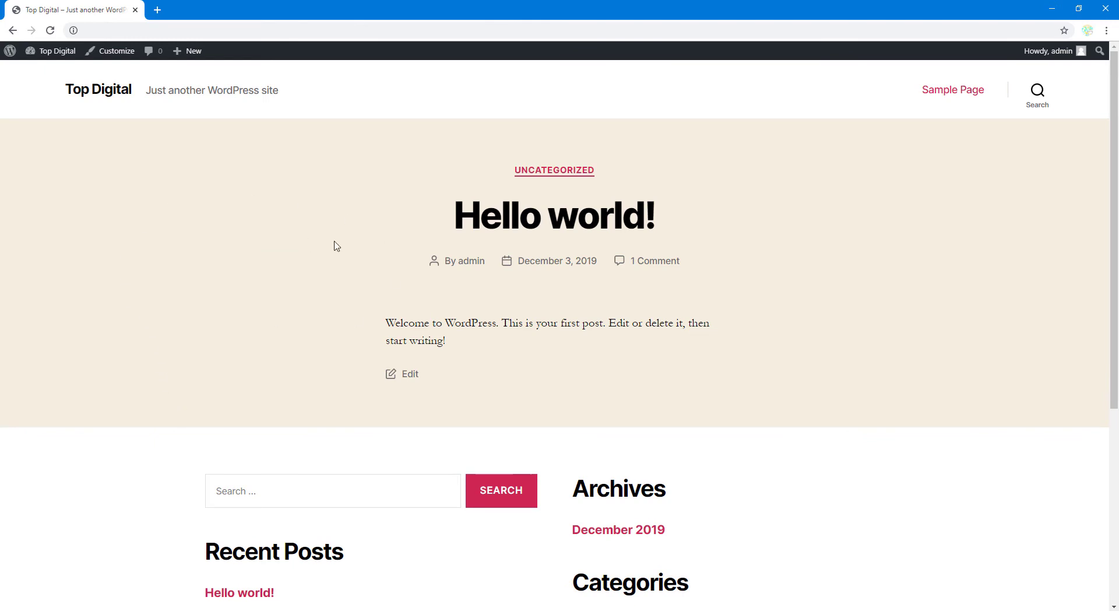
# - Open the site customizer's Homepage Settings, compare both display options, and set the homepage to display your latest posts
pyautogui.click(116, 57)
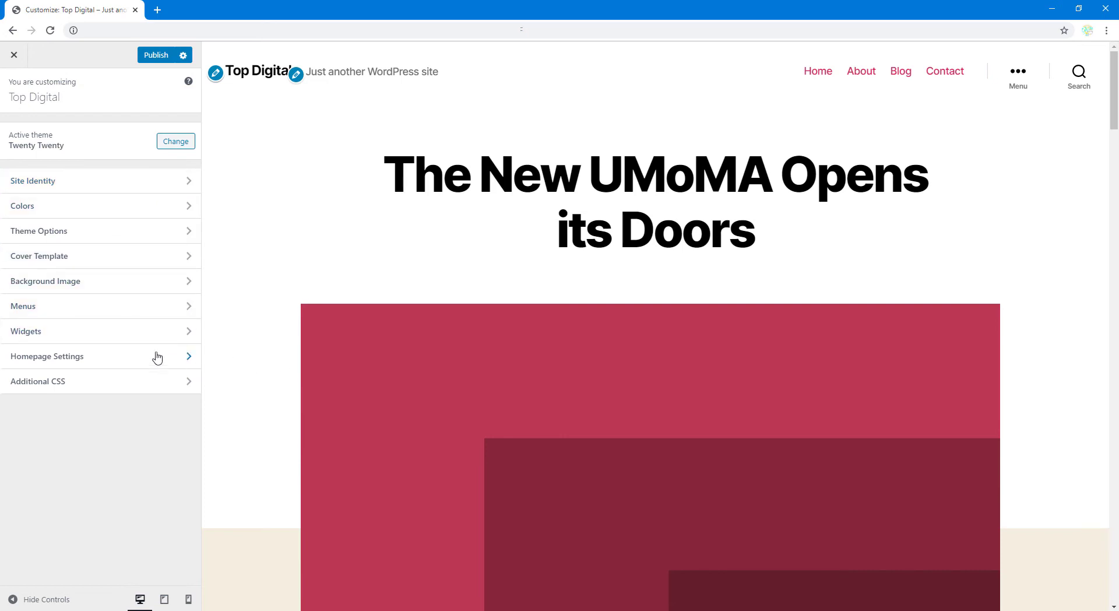
pyautogui.click(119, 362)
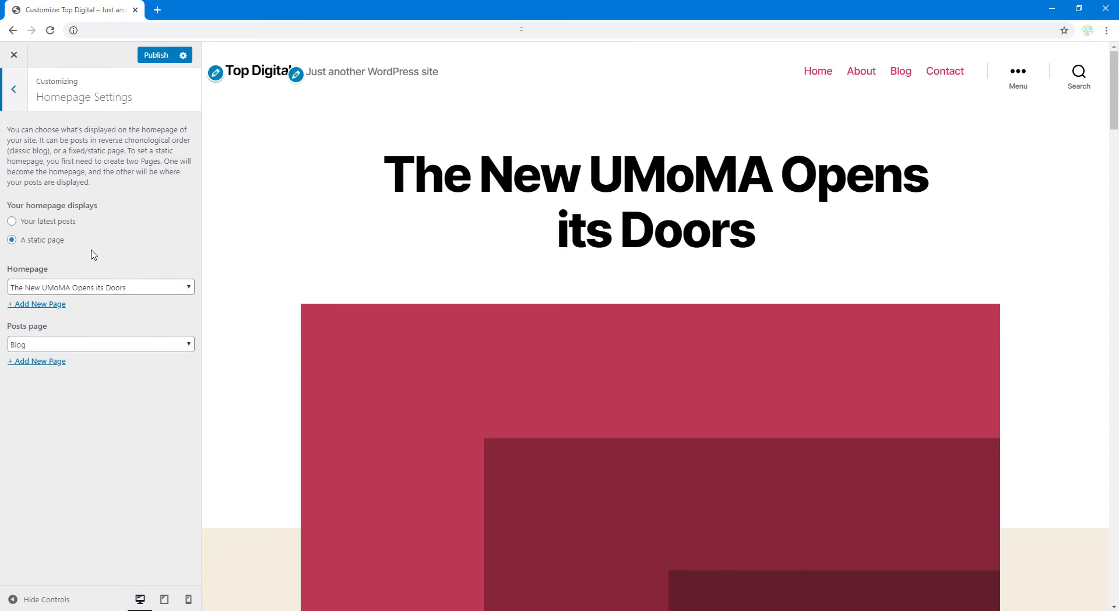
pyautogui.click(36, 223)
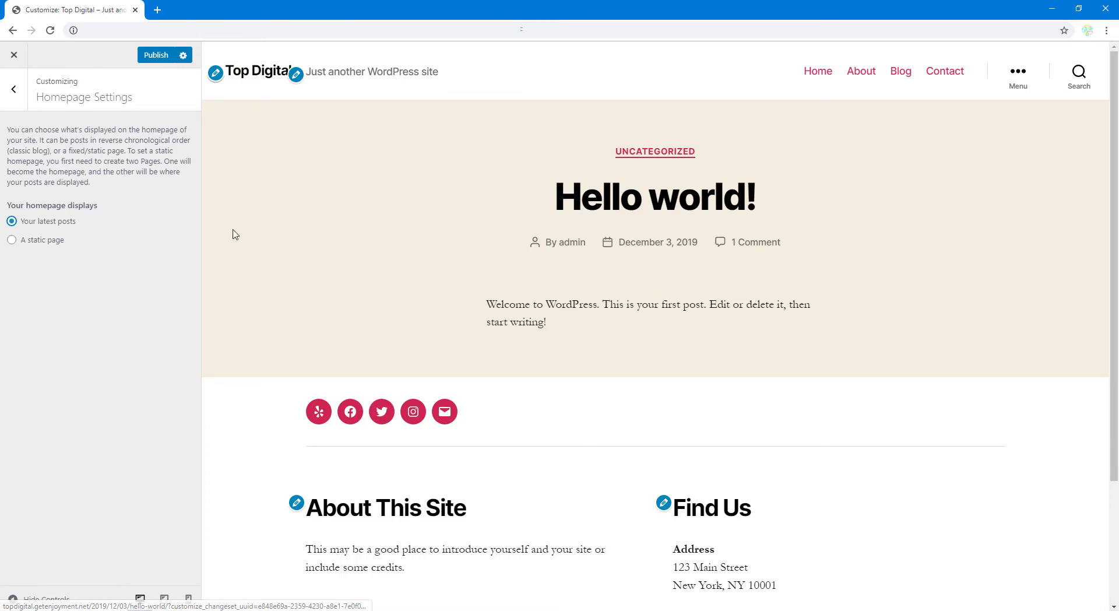
pyautogui.click(58, 246)
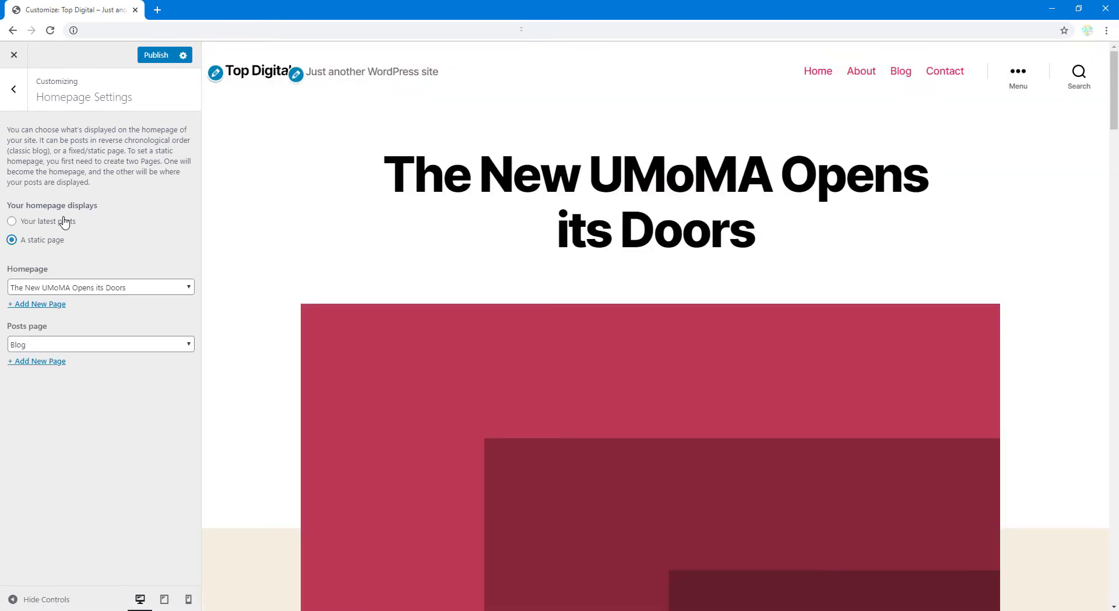
pyautogui.click(64, 225)
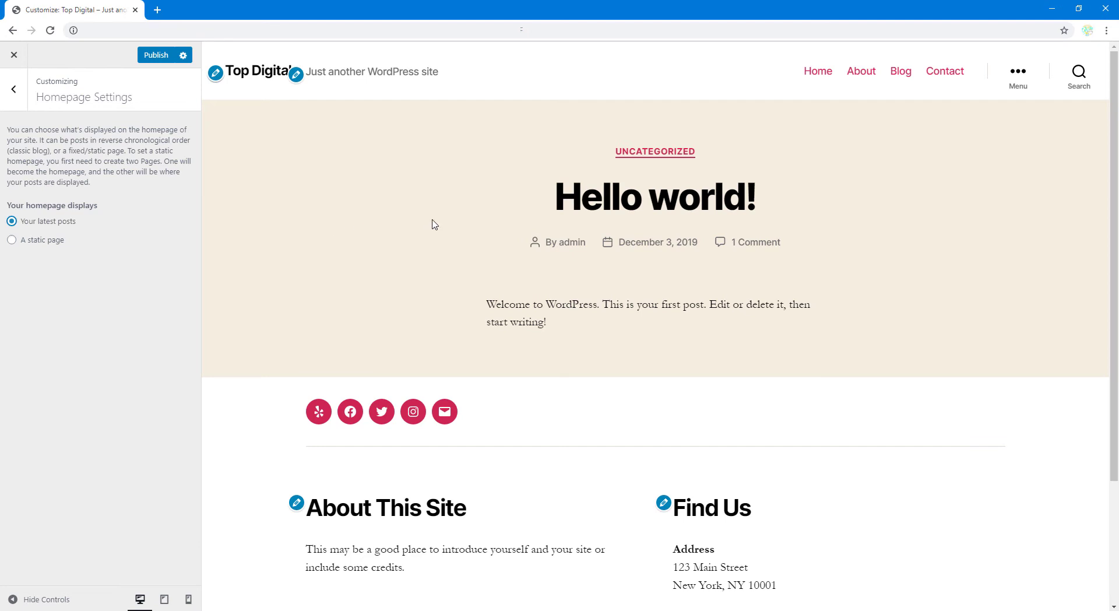
pyautogui.scroll(-3, 350, 285)
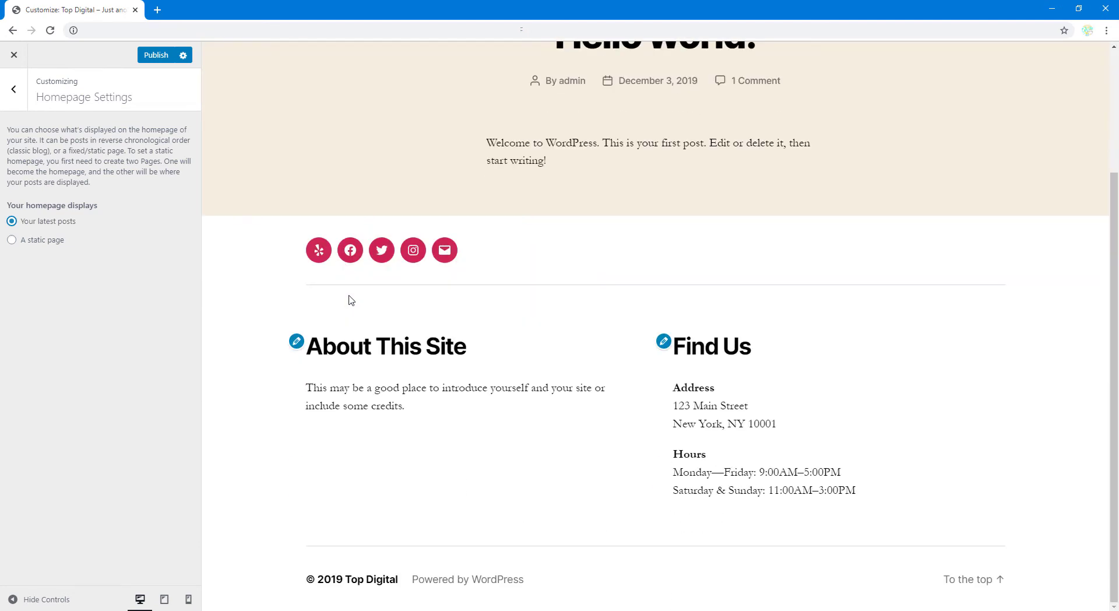
# - Publish the homepage display setting and change the site title to Well Smartphones
pyautogui.scroll(3, 351, 300)
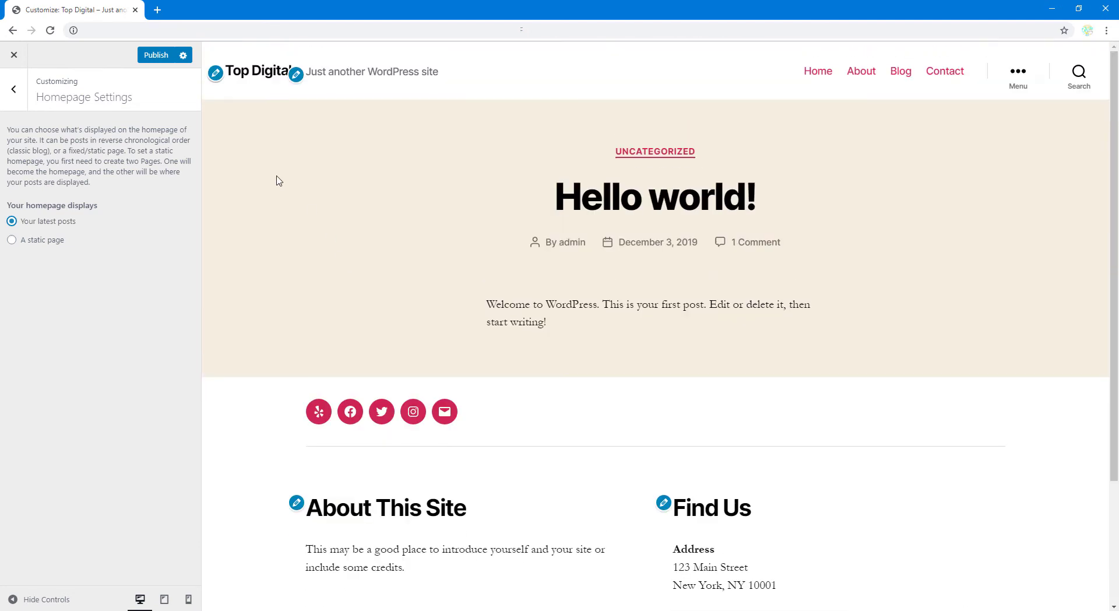
pyautogui.click(155, 56)
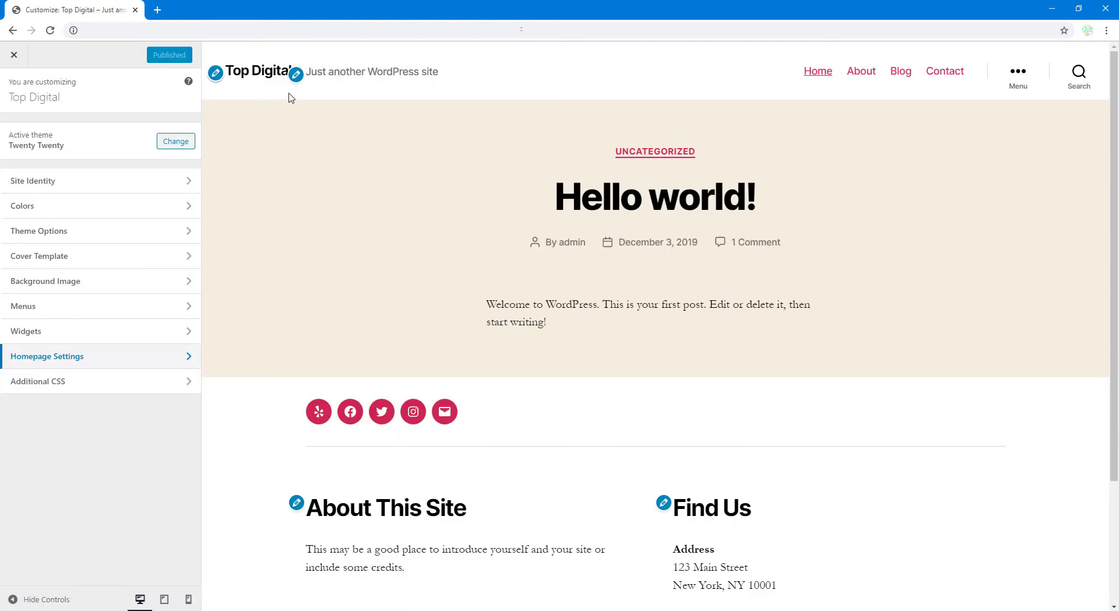
pyautogui.click(215, 74)
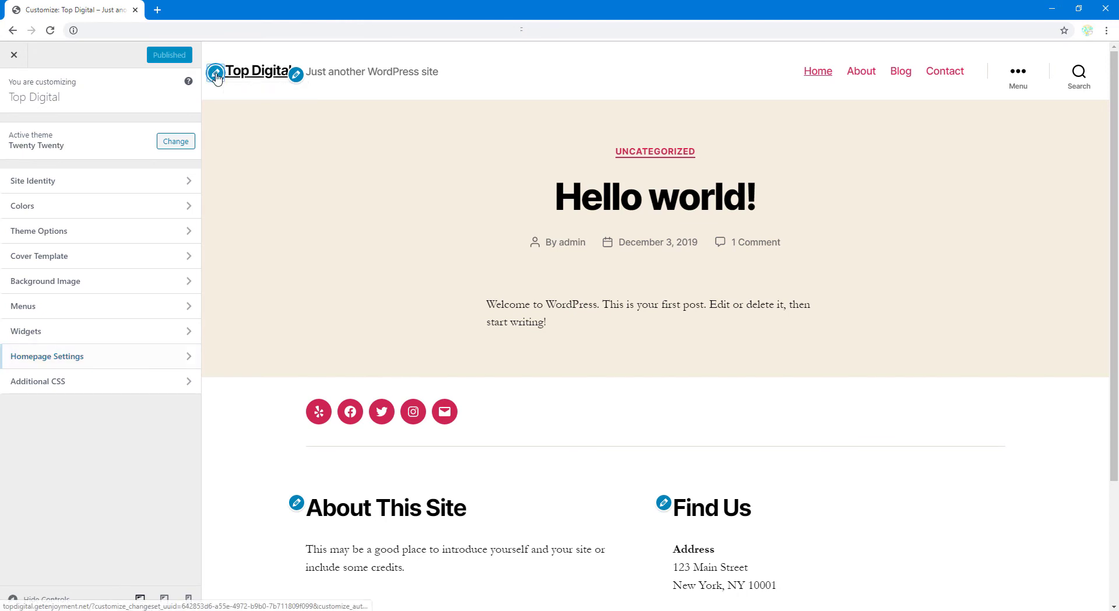
pyautogui.hotkey('ctrl', 'a')
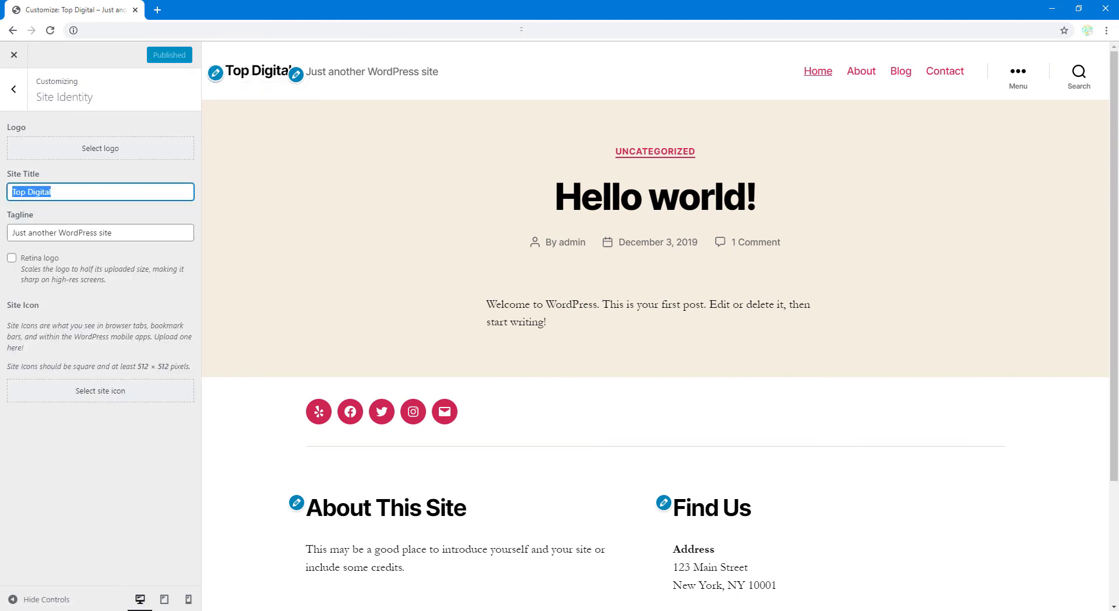
pyautogui.write('Well ')
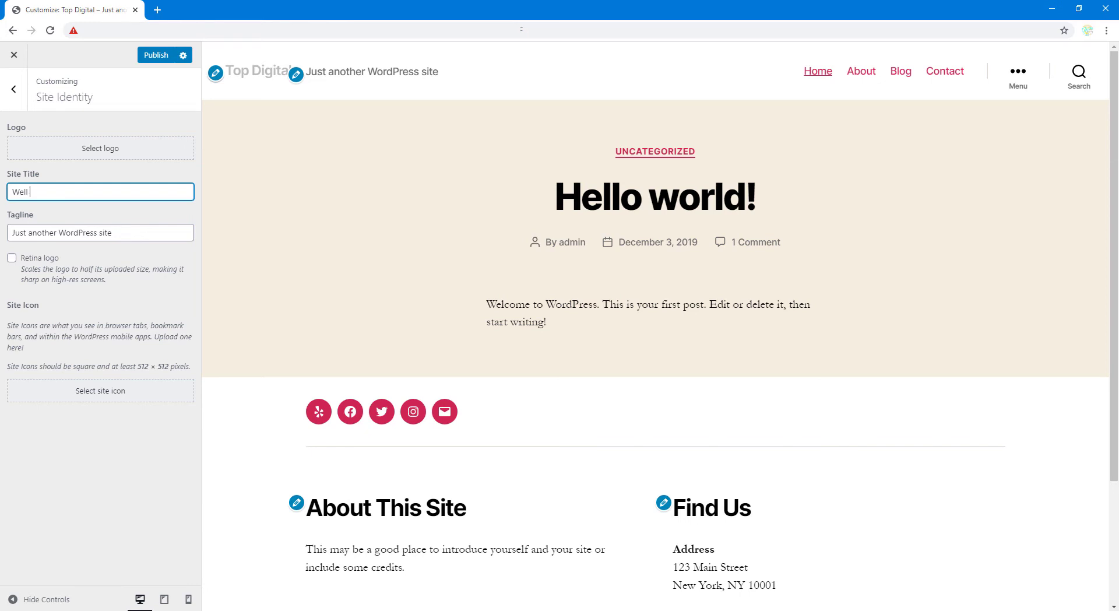
pyautogui.write('Smartphones')
# - Set the site tagline to "Your place for the best smartphones" and publish the site identity changes
pyautogui.click(93, 234)
pyautogui.hotkey('ctrl', 'a')
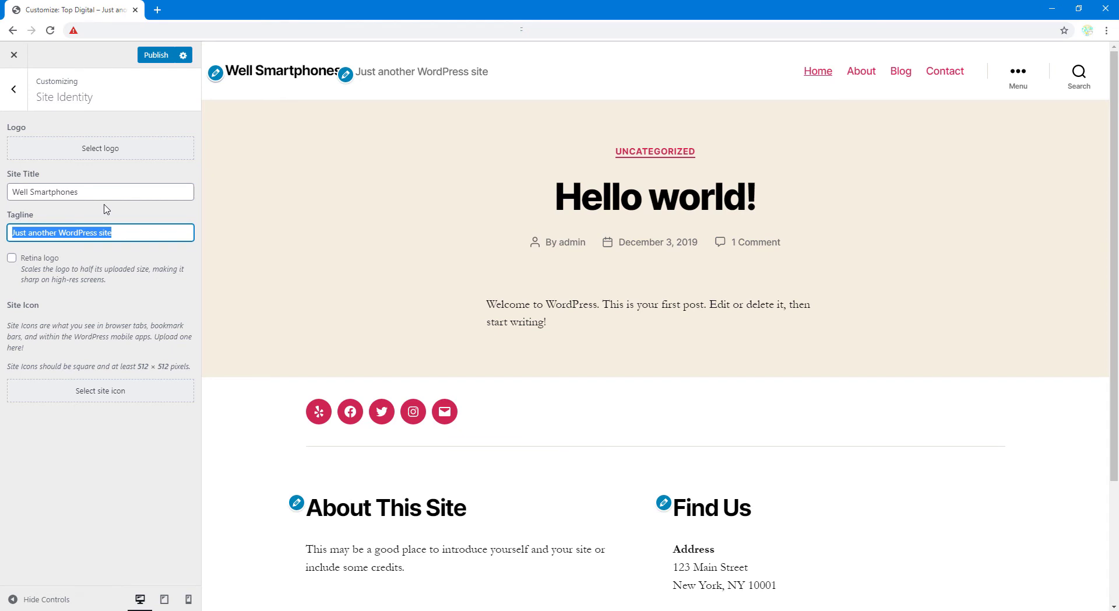
pyautogui.write('Your place for the ')
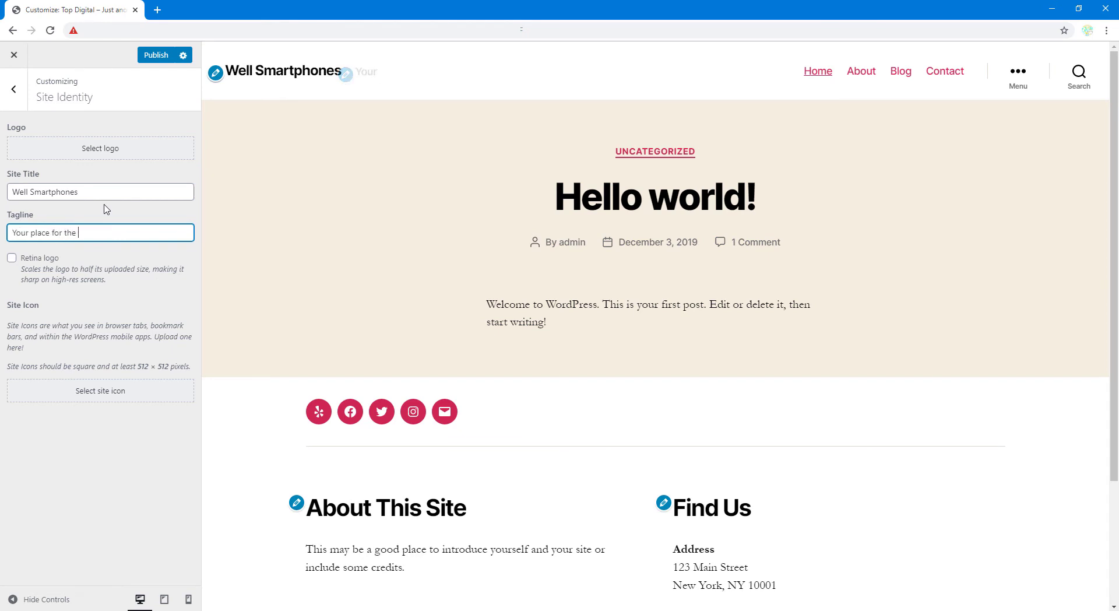
pyautogui.write('best smartphones')
pyautogui.click(107, 210)
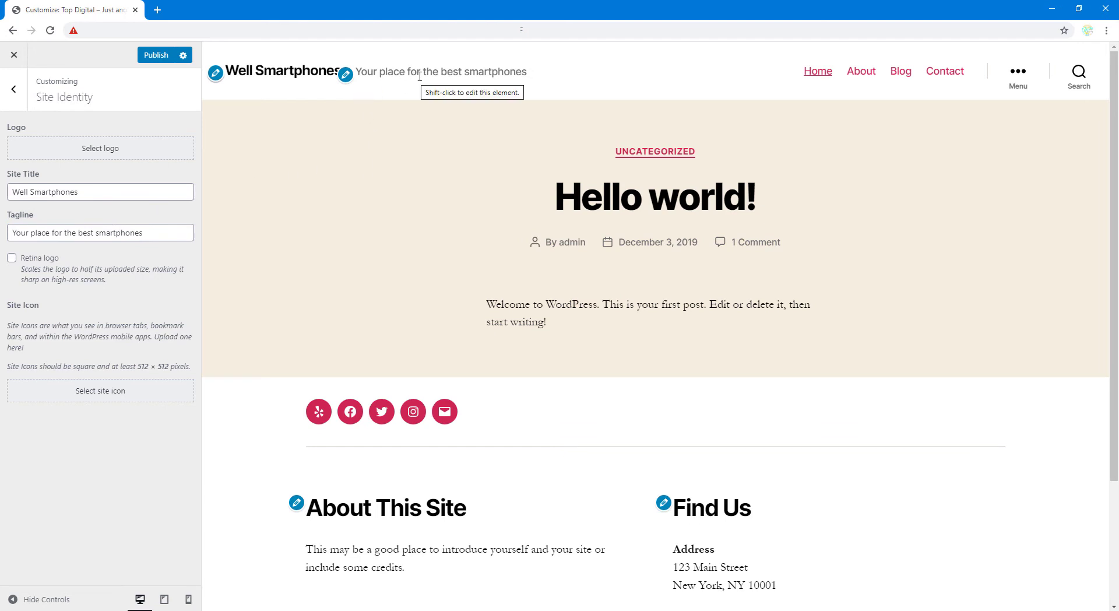
pyautogui.click(140, 59)
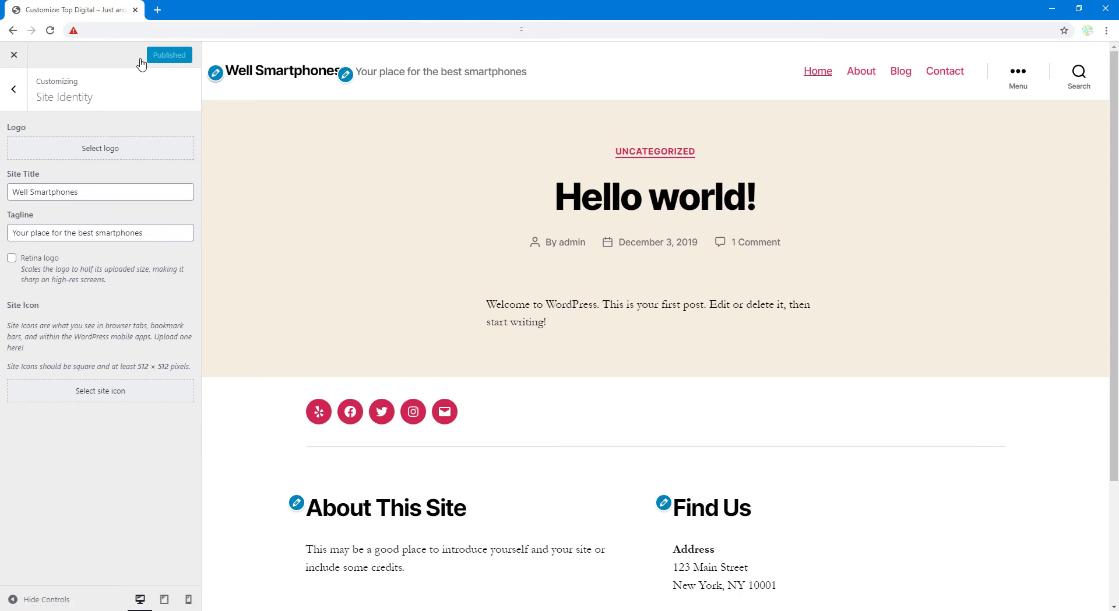
# - Examine the editable text of the About This Site widget in the footer, and return to the main customizer options
pyautogui.scroll(-3, 250, 342)
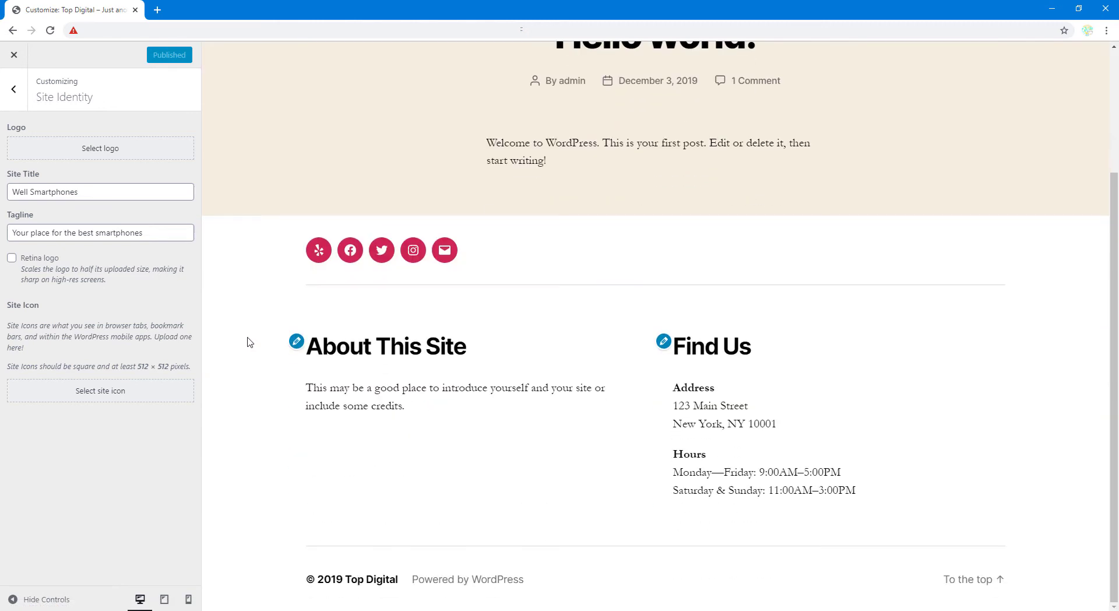
pyautogui.click(295, 342)
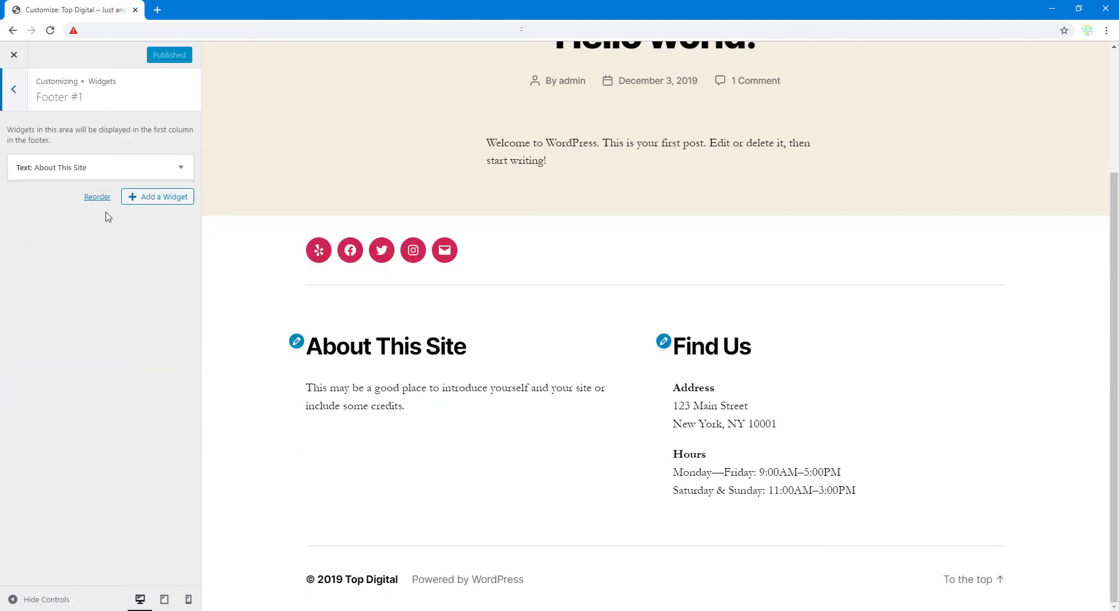
pyautogui.click(86, 319)
pyautogui.moveTo(86, 319); pyautogui.dragTo(18, 289)
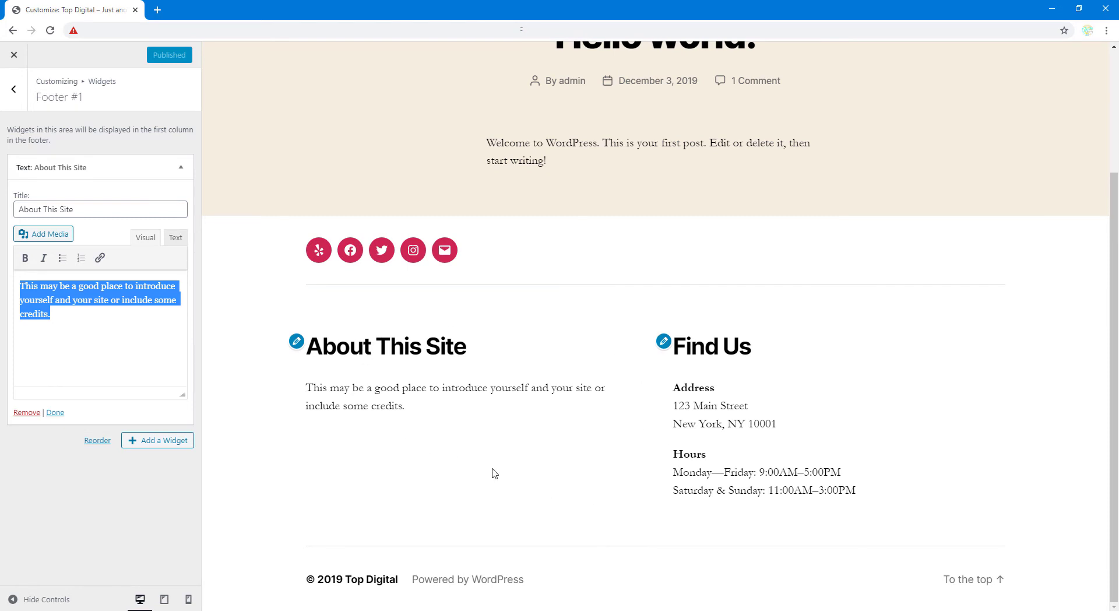
pyautogui.click(14, 91)
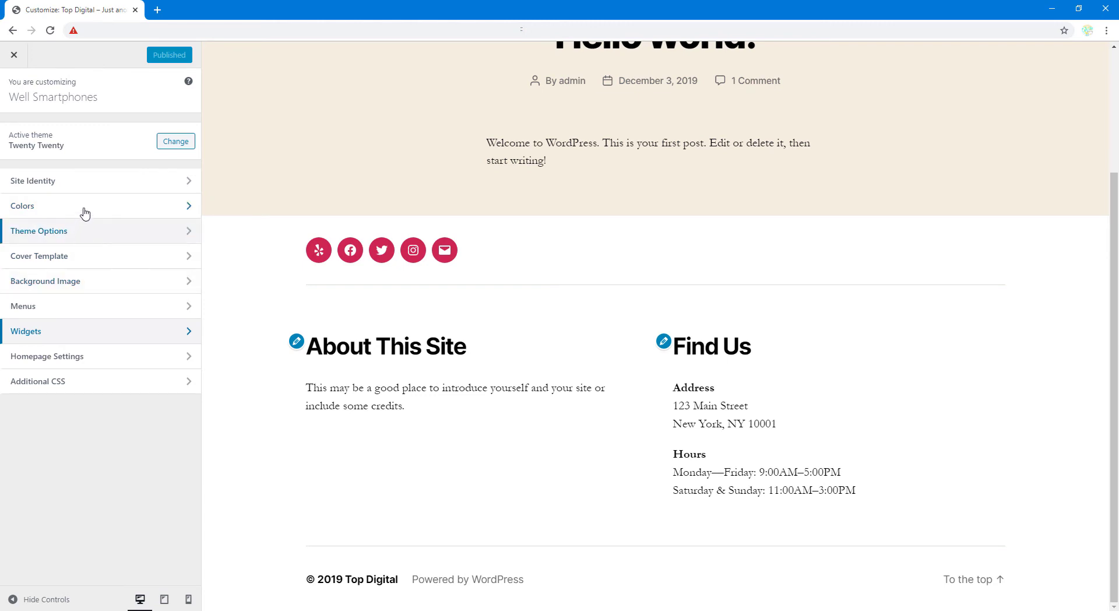
# - Leave the customizer and start a new post from the WordPress dashboard
pyautogui.click(14, 57)
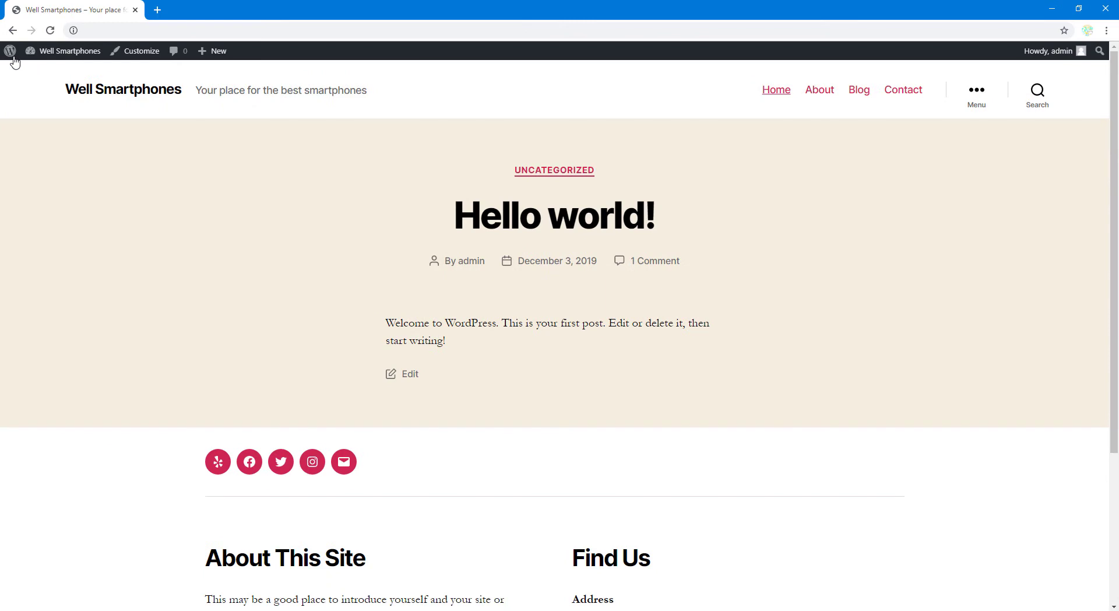
pyautogui.moveTo(58, 52)
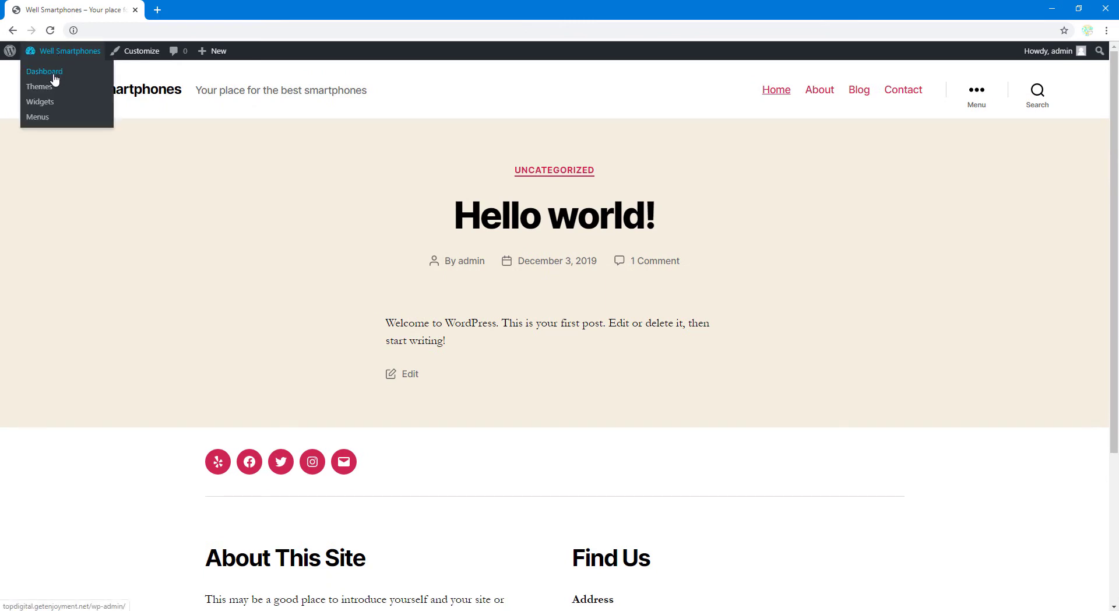
pyautogui.click(45, 71)
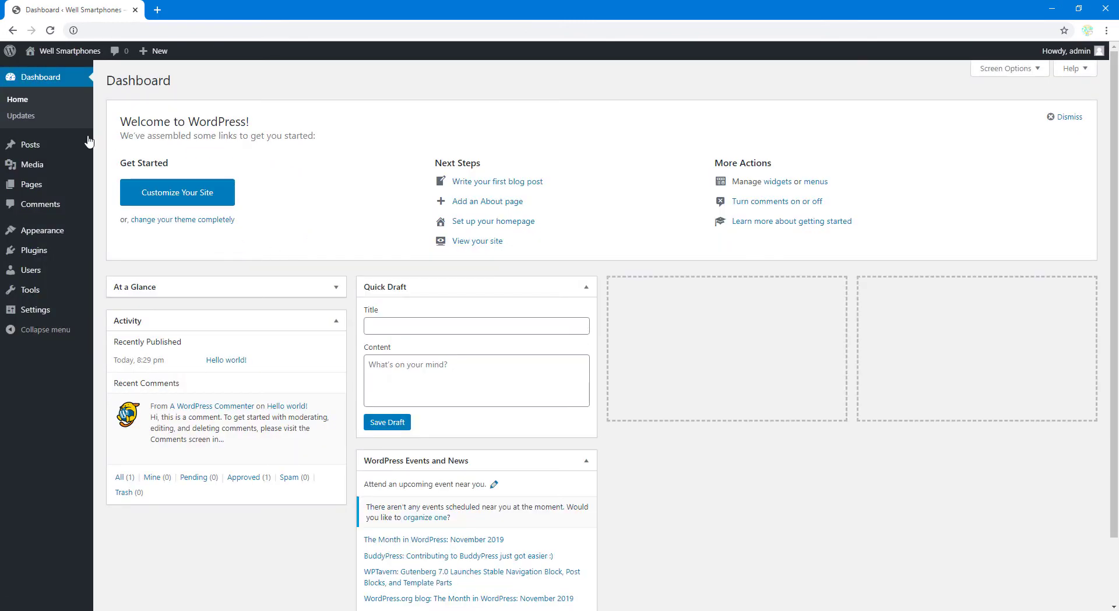
pyautogui.click(35, 147)
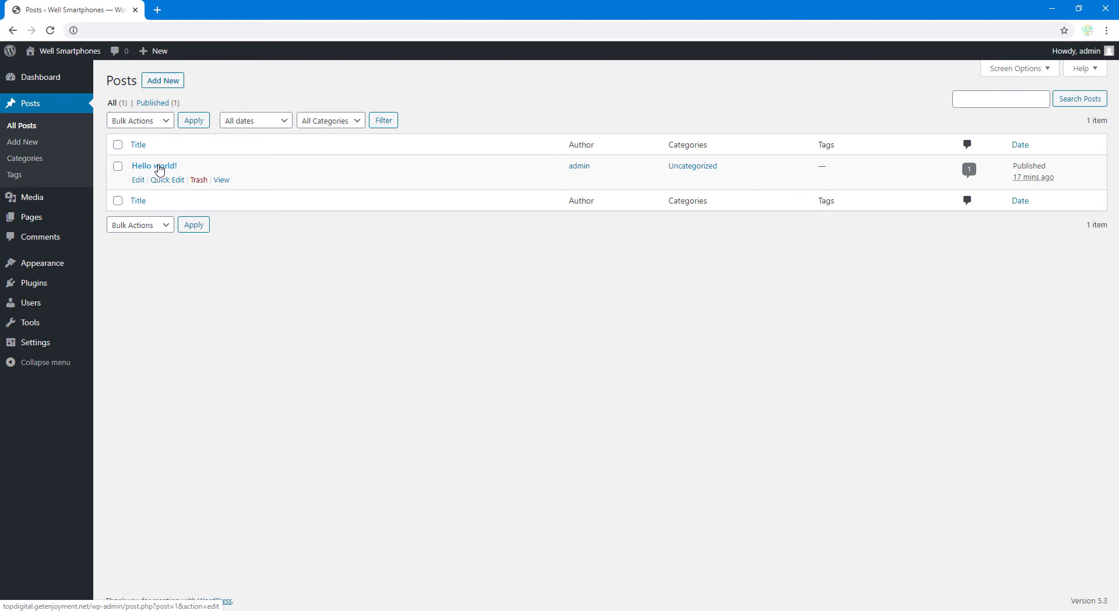
pyautogui.click(167, 84)
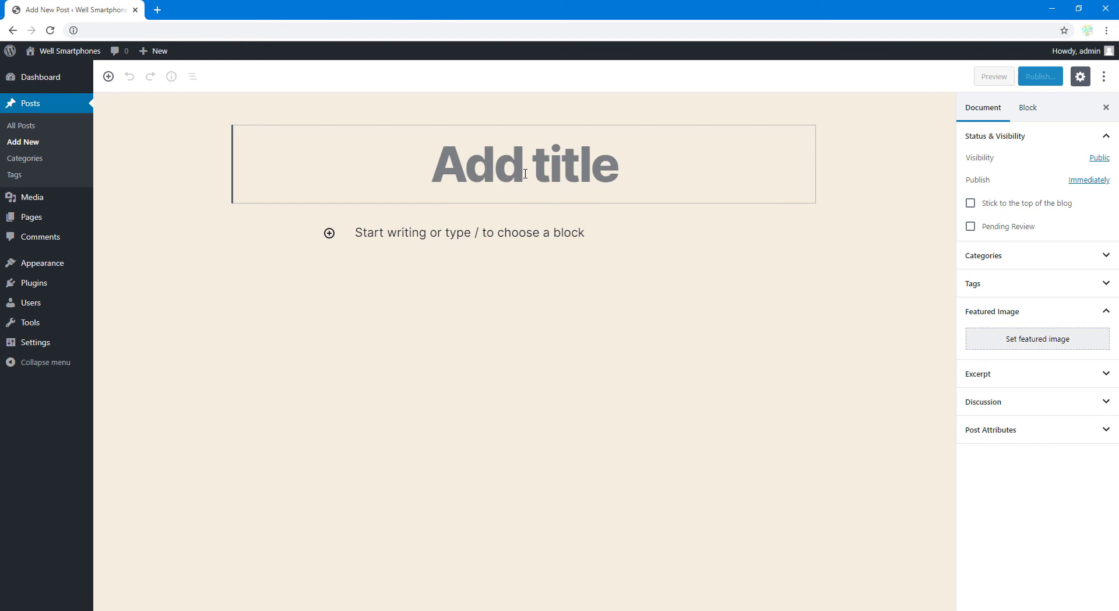
# - Title the new post "My top 10 smartphones"
pyautogui.write('My ')
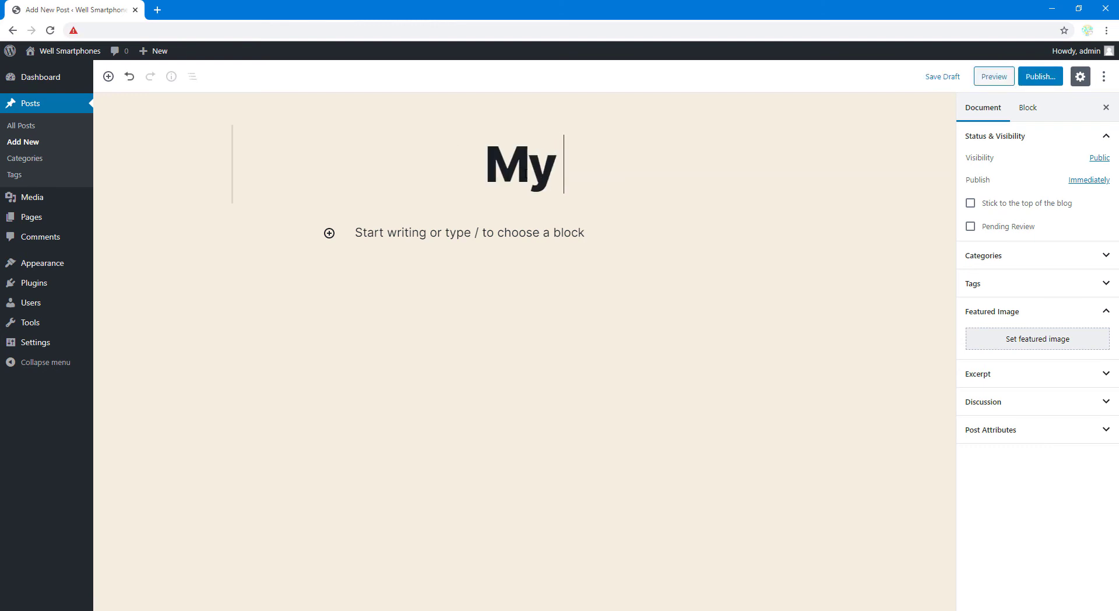
pyautogui.write('top 10 ')
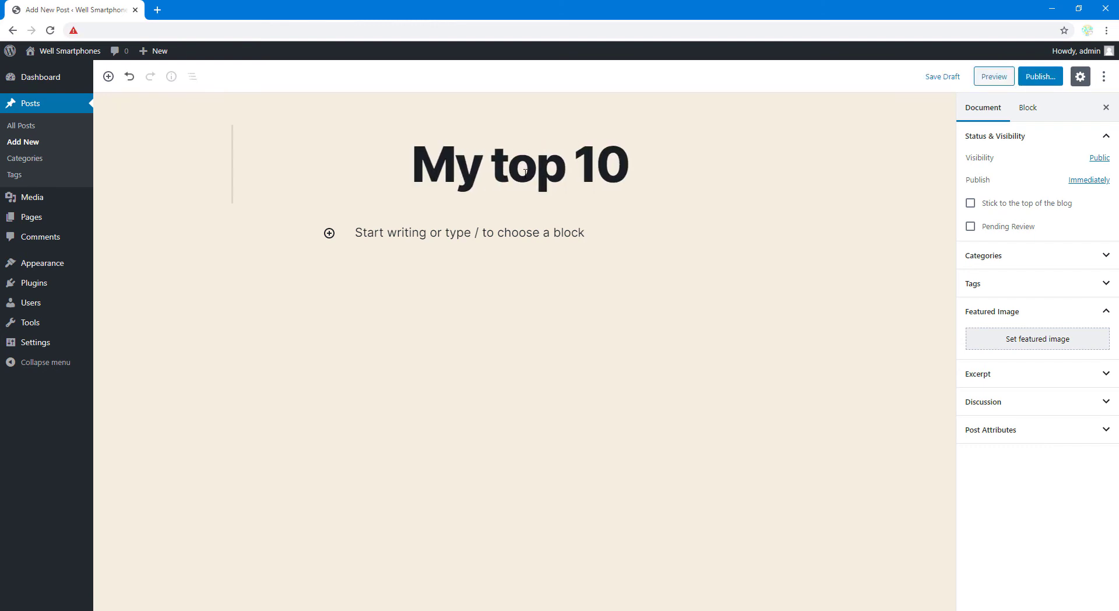
pyautogui.write('mart')
pyautogui.press('BackSpace')
pyautogui.press('BackSpace')
pyautogui.press('BackSpace')
pyautogui.press('BackSpace')
pyautogui.write('s')
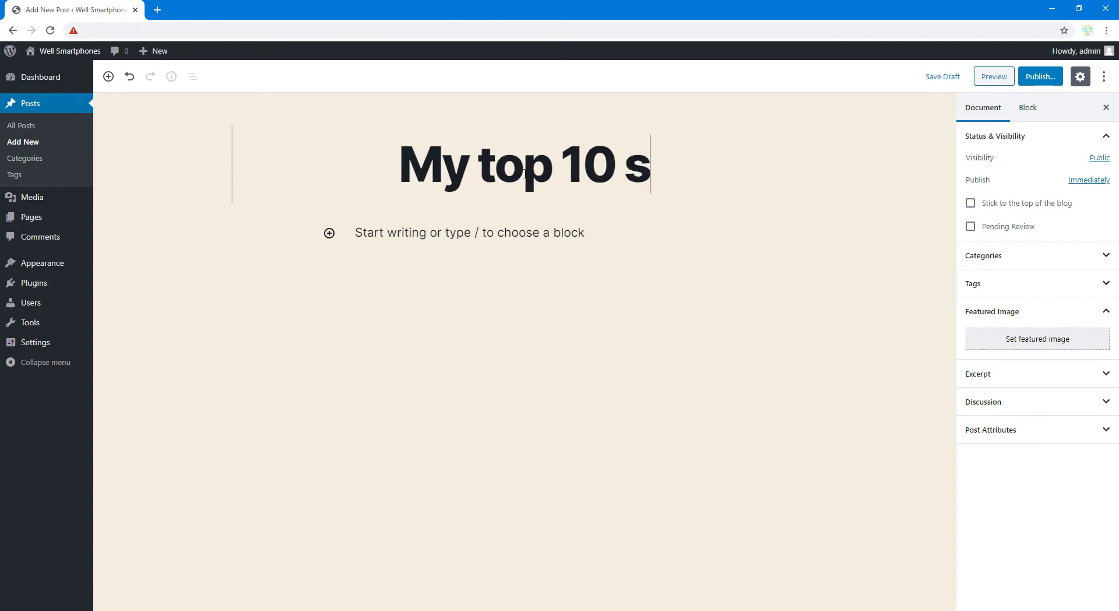
pyautogui.write('martphones')
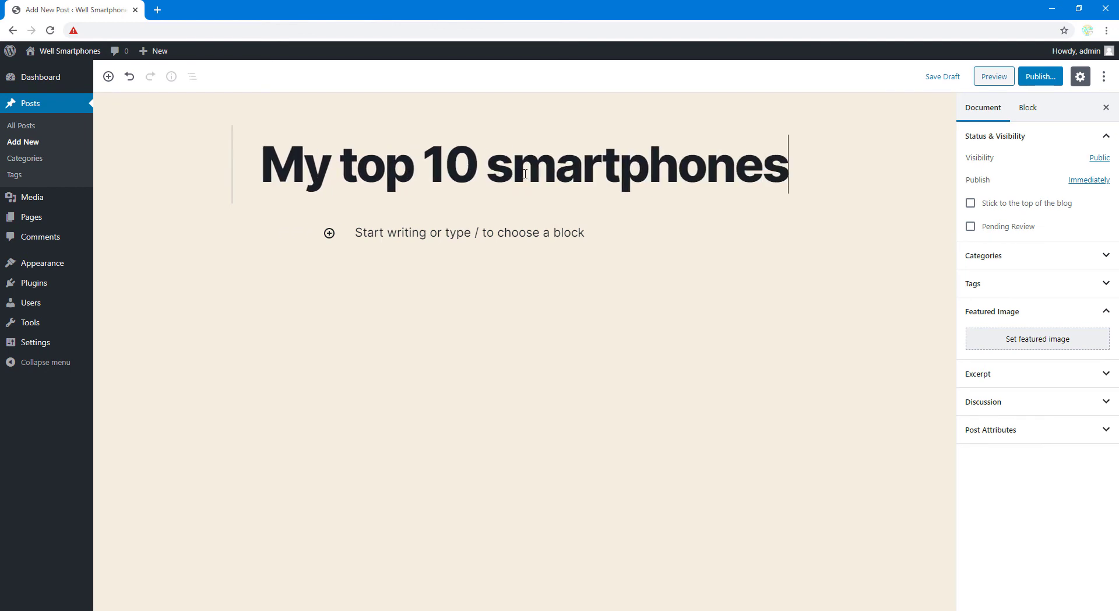
# - Paste the copied lorem ipsum paragraphs as the post's body and check them
pyautogui.click(535, 230)
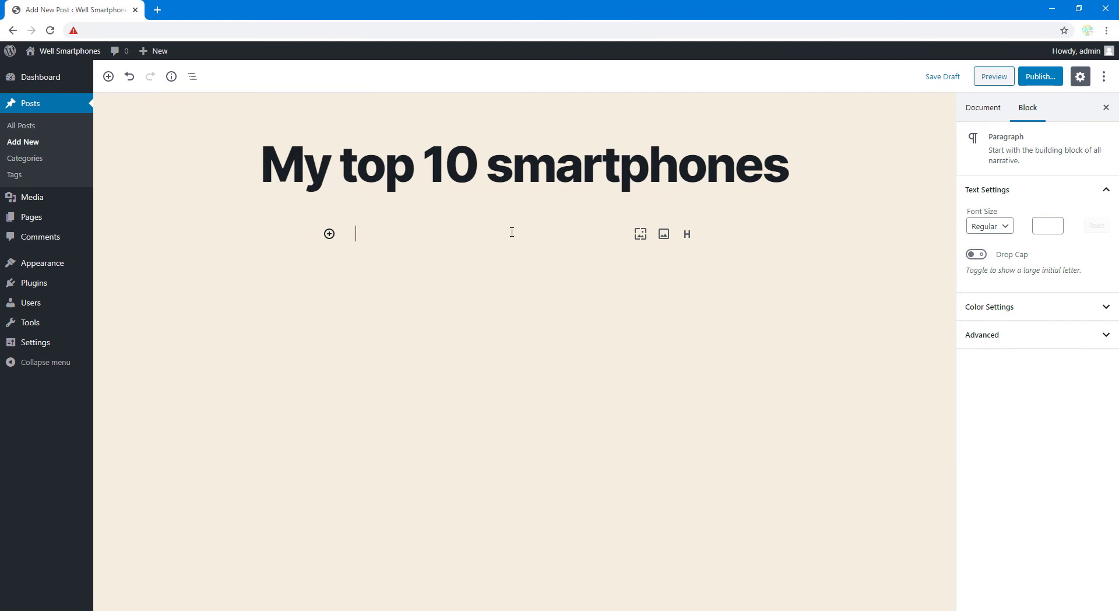
pyautogui.hotkey('ctrl', 'v')
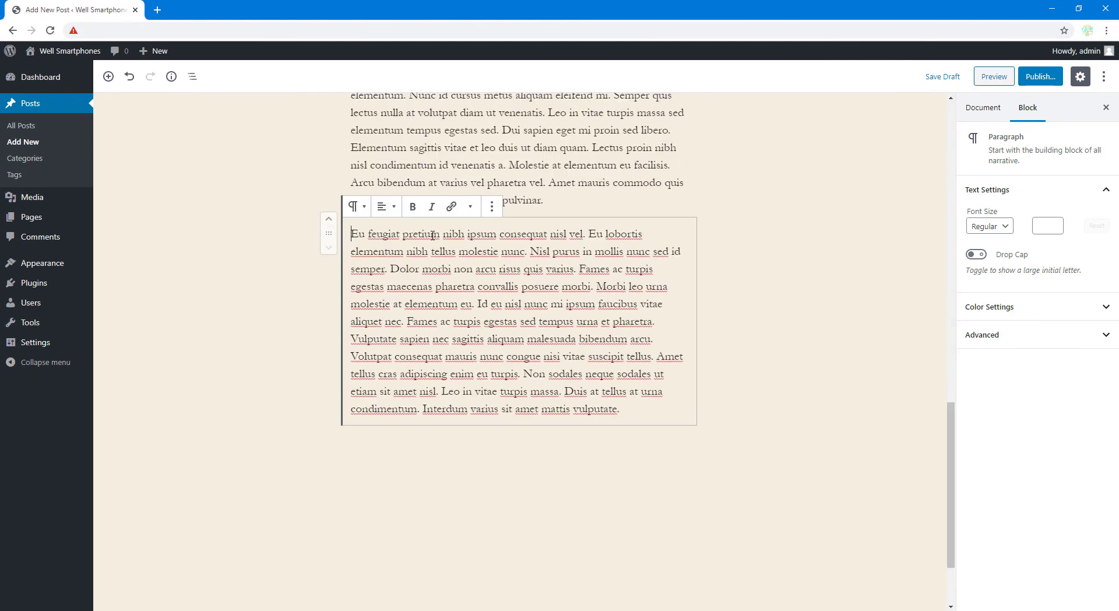
pyautogui.scroll(15, 511, 320)
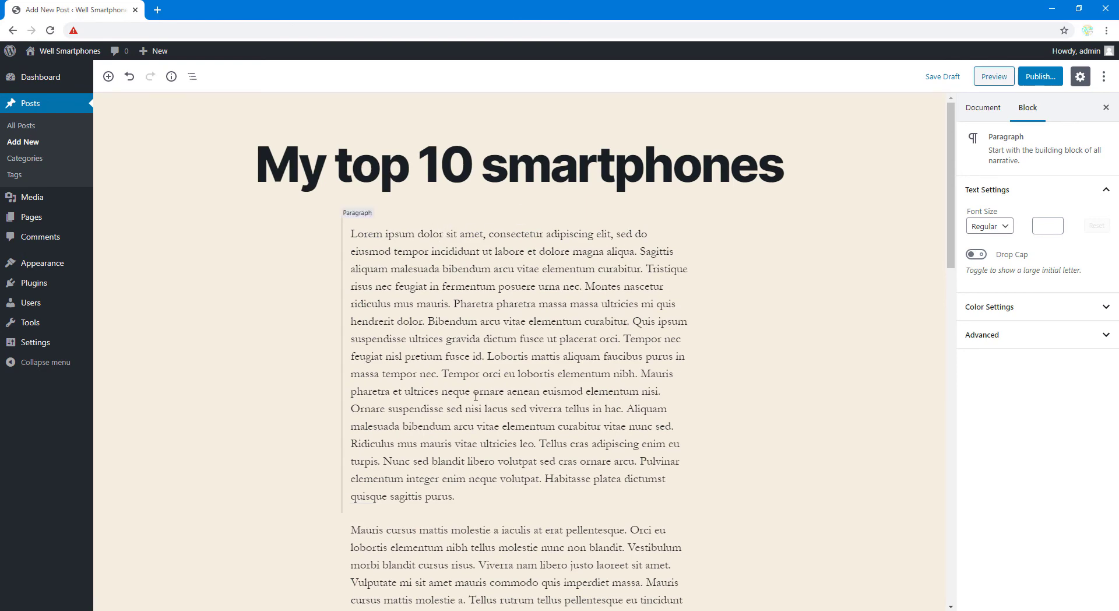
pyautogui.scroll(-4, 476, 396)
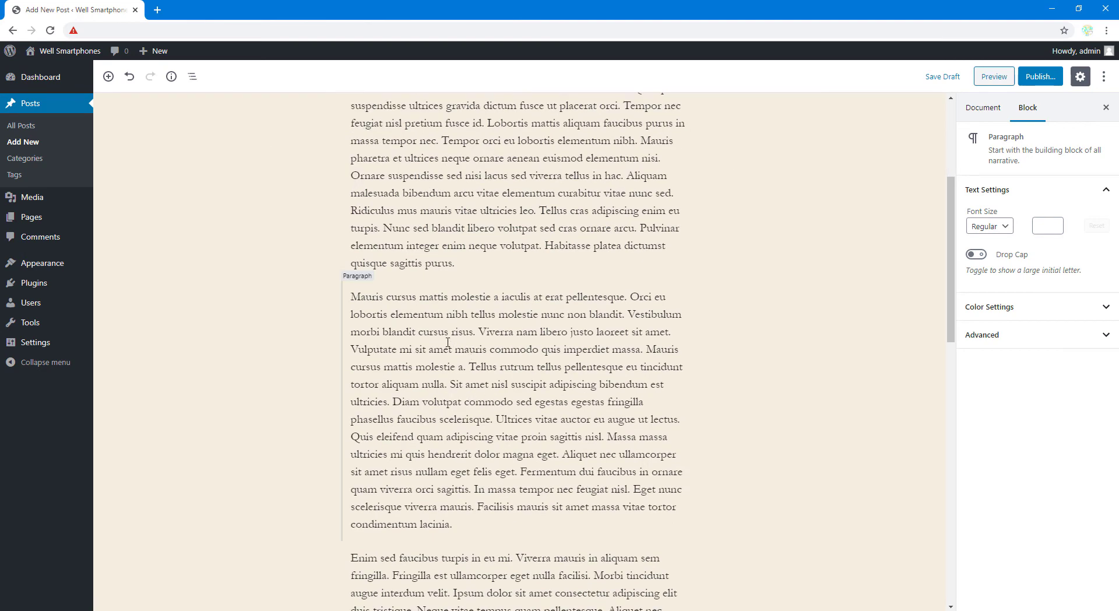
pyautogui.scroll(4, 456, 366)
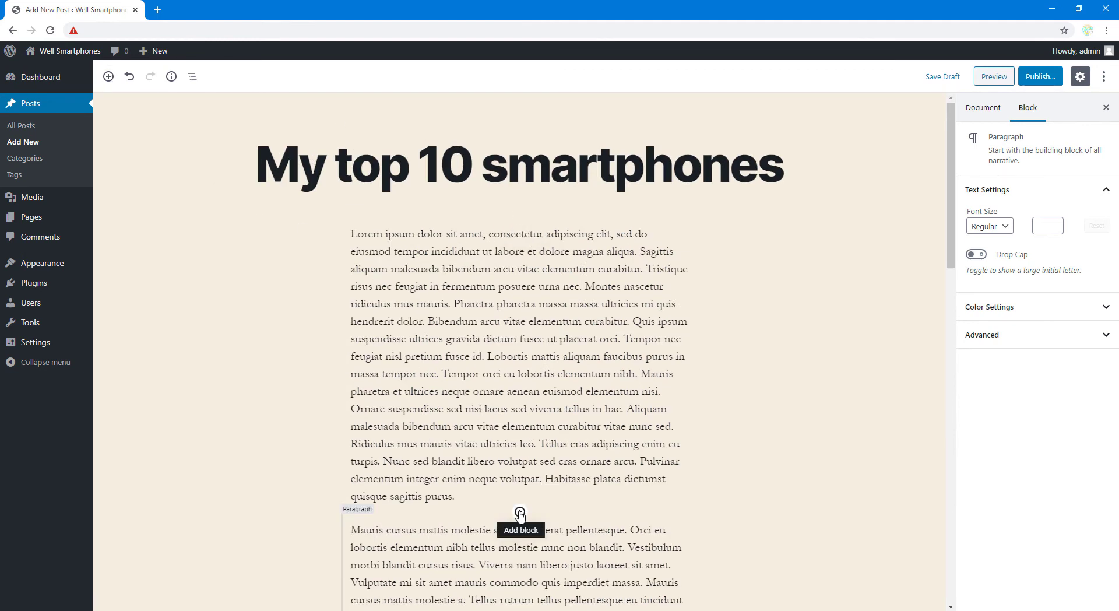
# - Look through the block types and categories that can be inserted between the first two paragraphs, and review the post's text
pyautogui.click(519, 513)
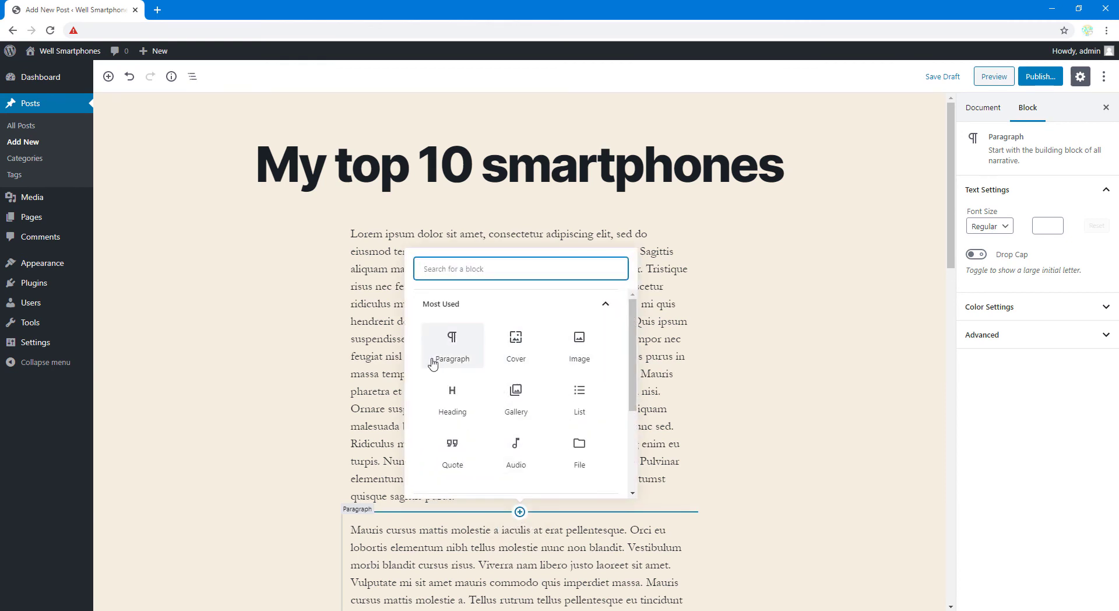
pyautogui.scroll(-3, 471, 402)
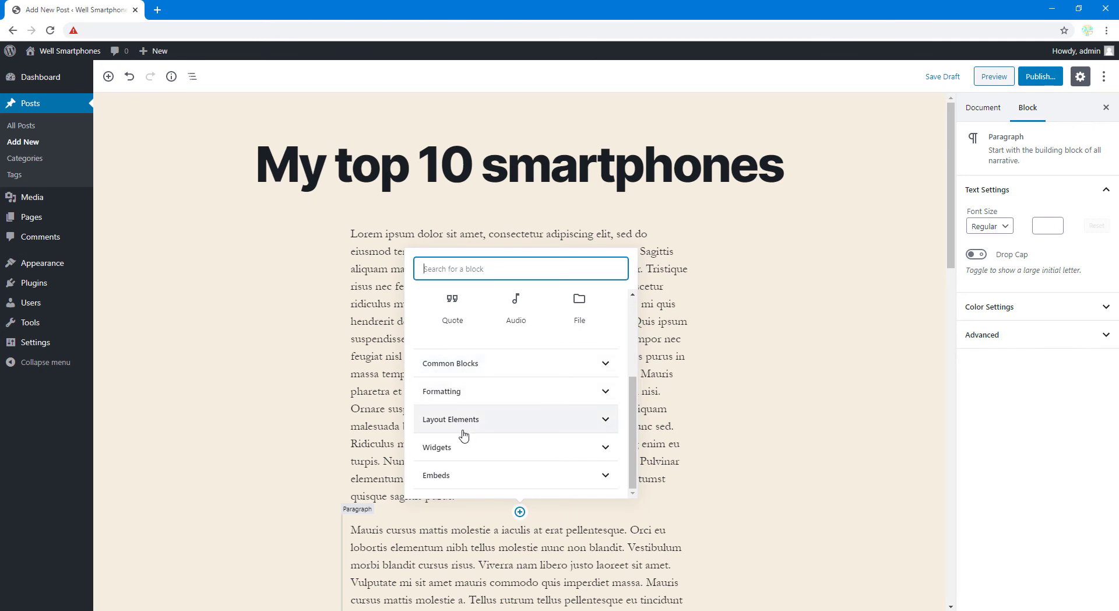
pyautogui.click(274, 357)
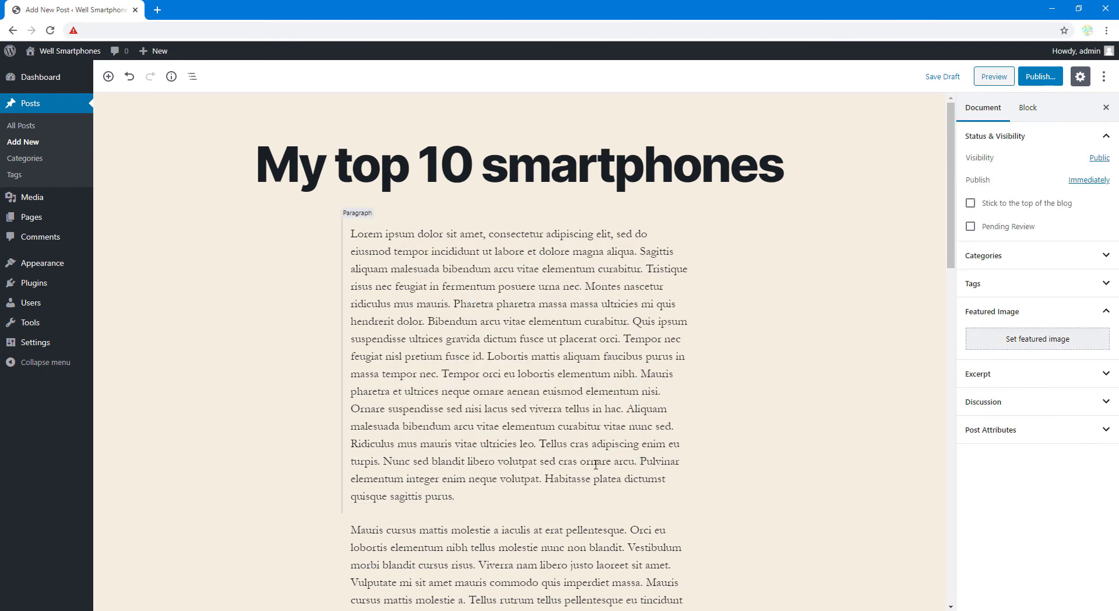
pyautogui.scroll(-8, 596, 464)
pyautogui.scroll(12, 607, 466)
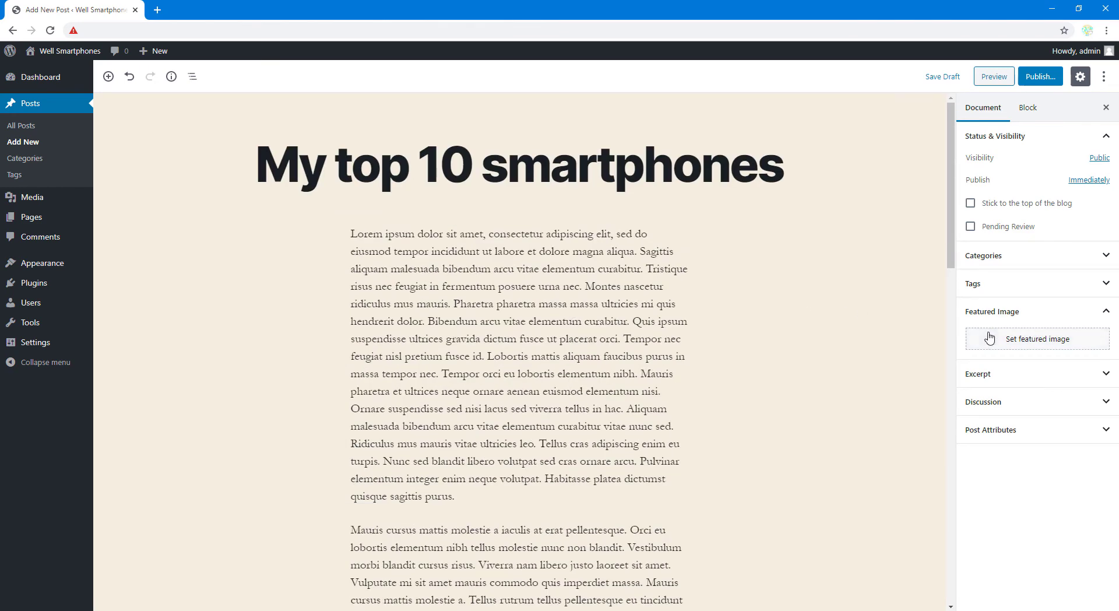
# - Upload smartphones-1175-1500x993.jpg to the media library and set it as the post's featured image
pyautogui.click(1021, 344)
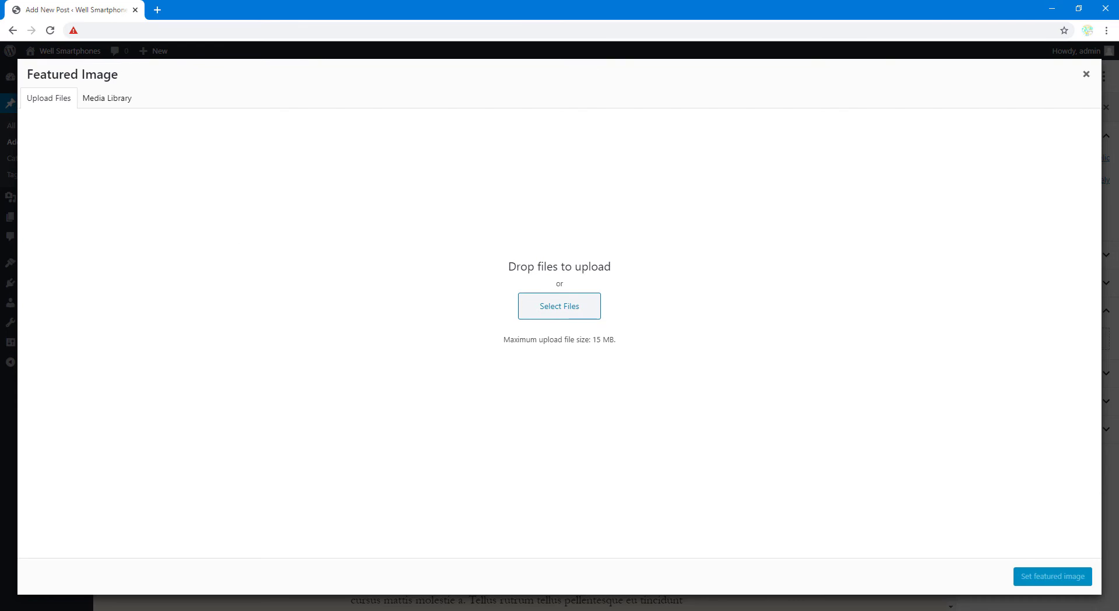
pyautogui.moveTo(35, 300); pyautogui.dragTo(257, 307)
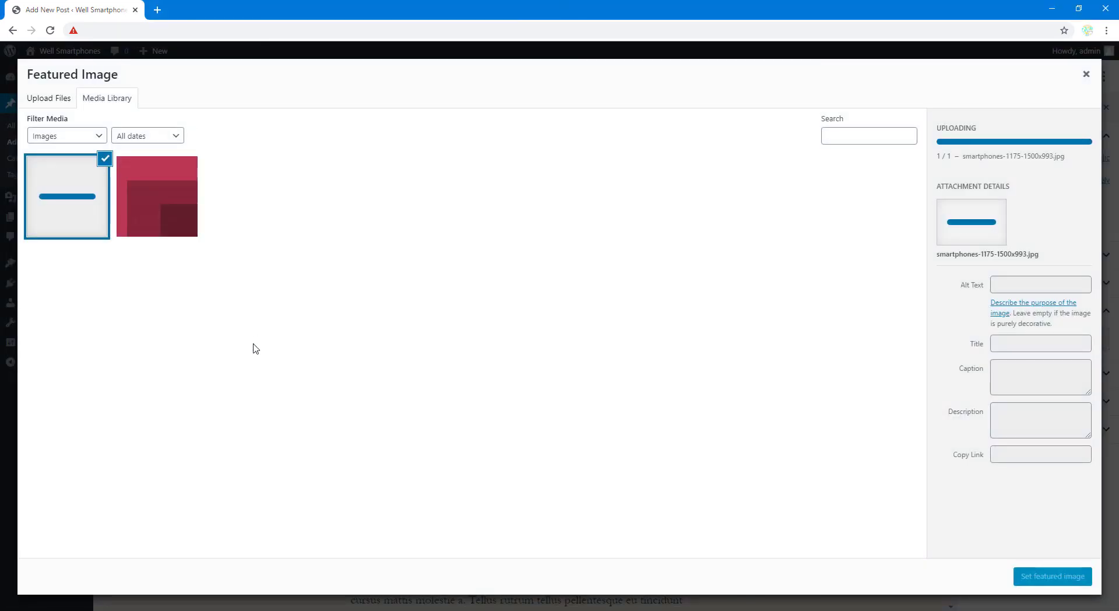
pyautogui.click(70, 220)
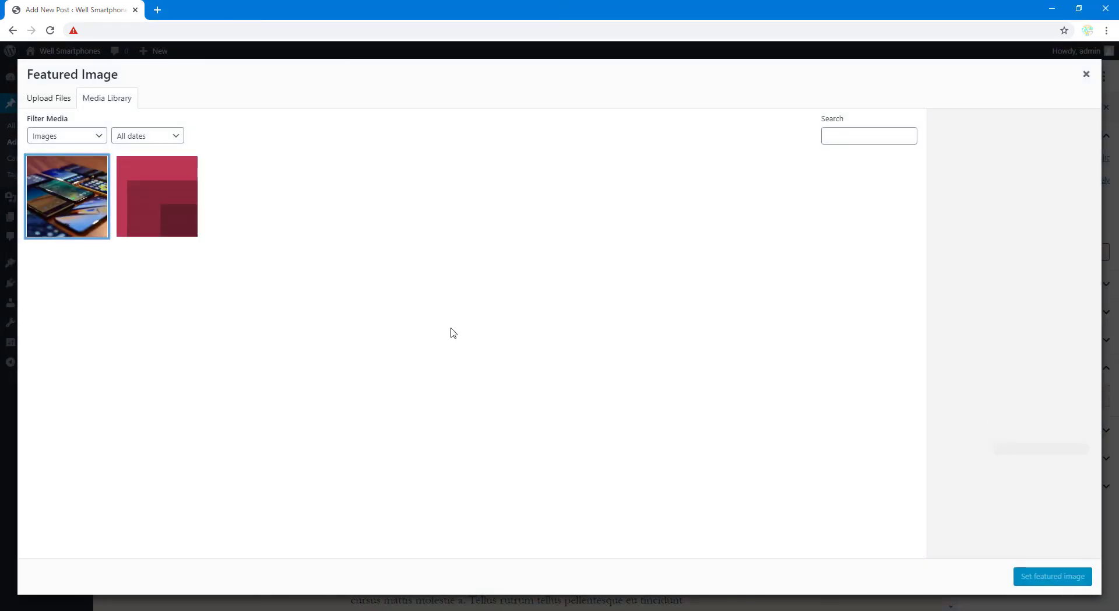
pyautogui.click(73, 205)
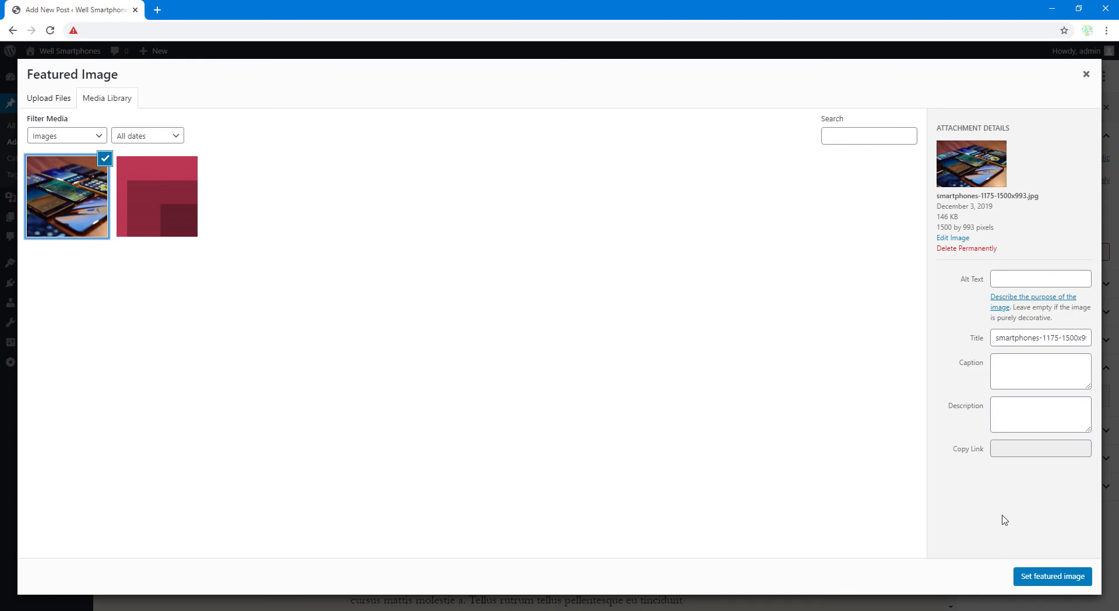
pyautogui.click(1031, 577)
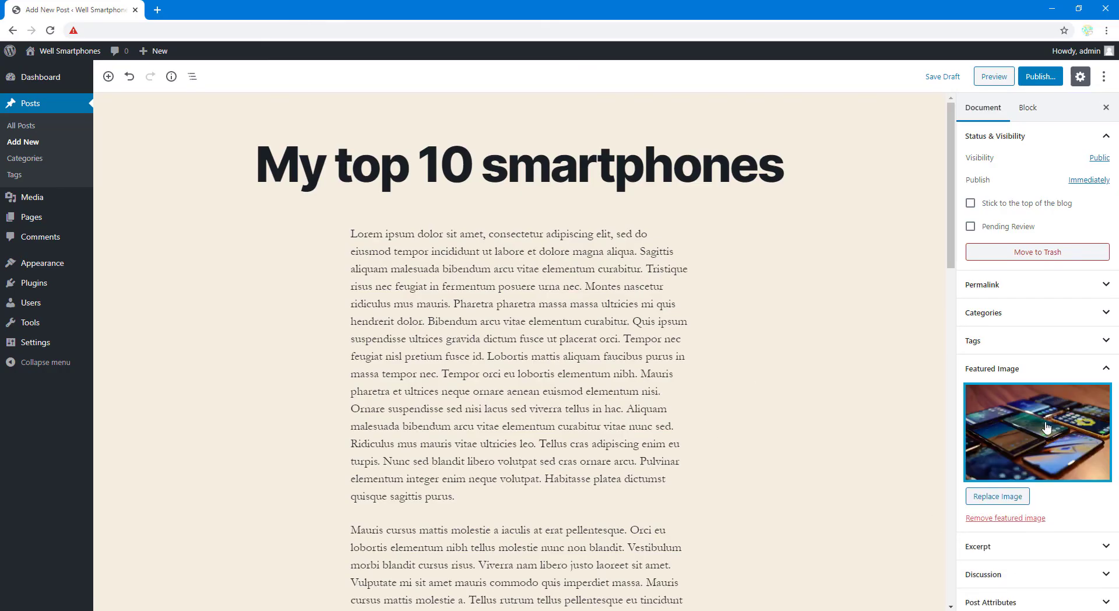
# - Publish the post and check how its title, image and text appear on the site's homepage
pyautogui.click(1038, 79)
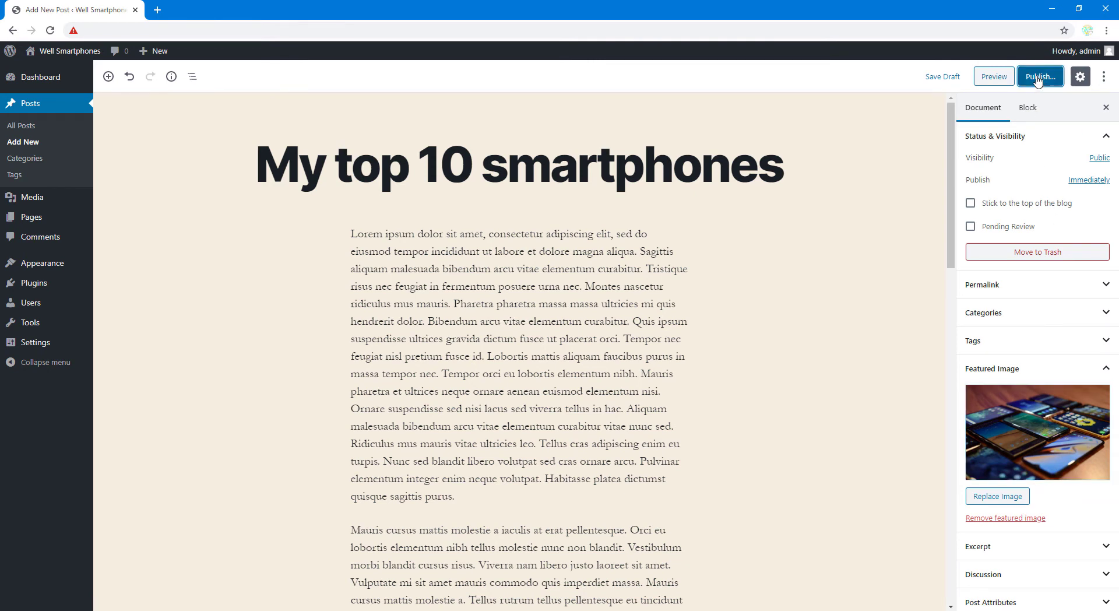
pyautogui.click(1037, 78)
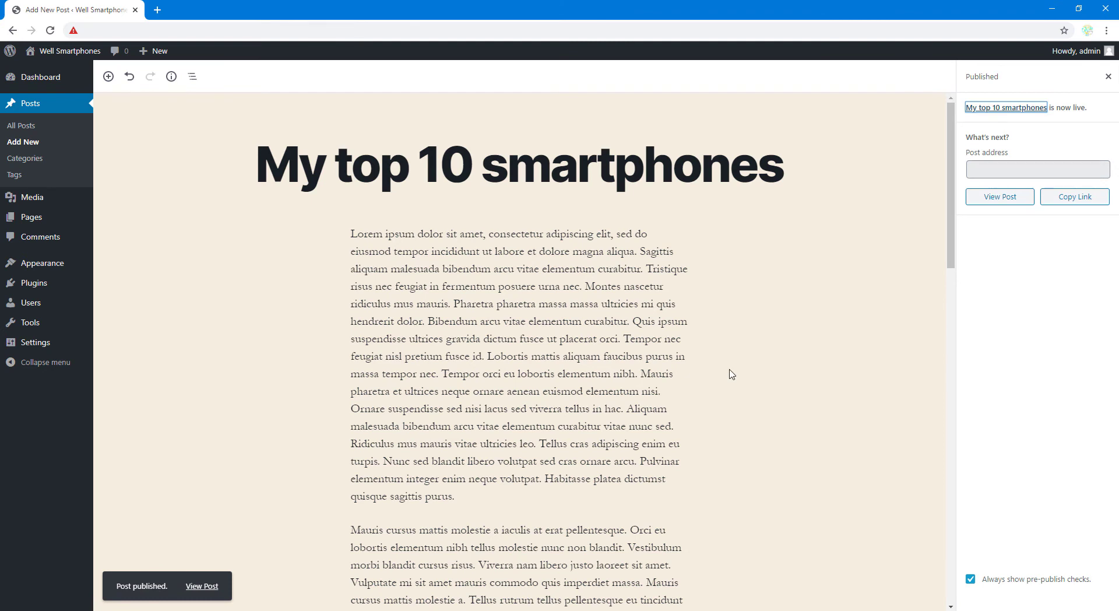
pyautogui.click(85, 52)
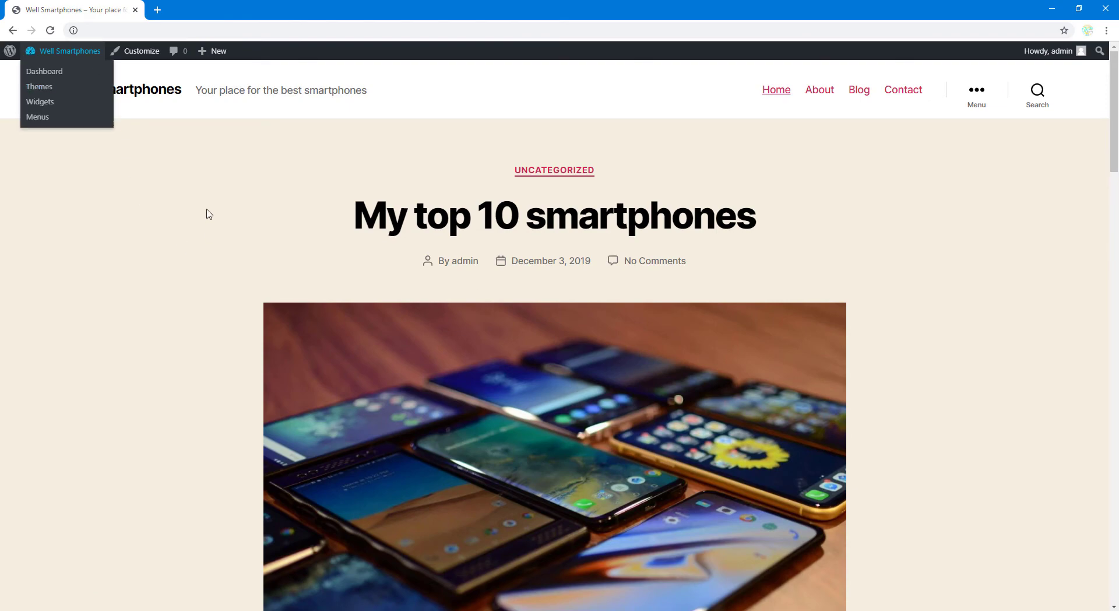
pyautogui.scroll(-15, 222, 317)
pyautogui.scroll(-10, 239, 317)
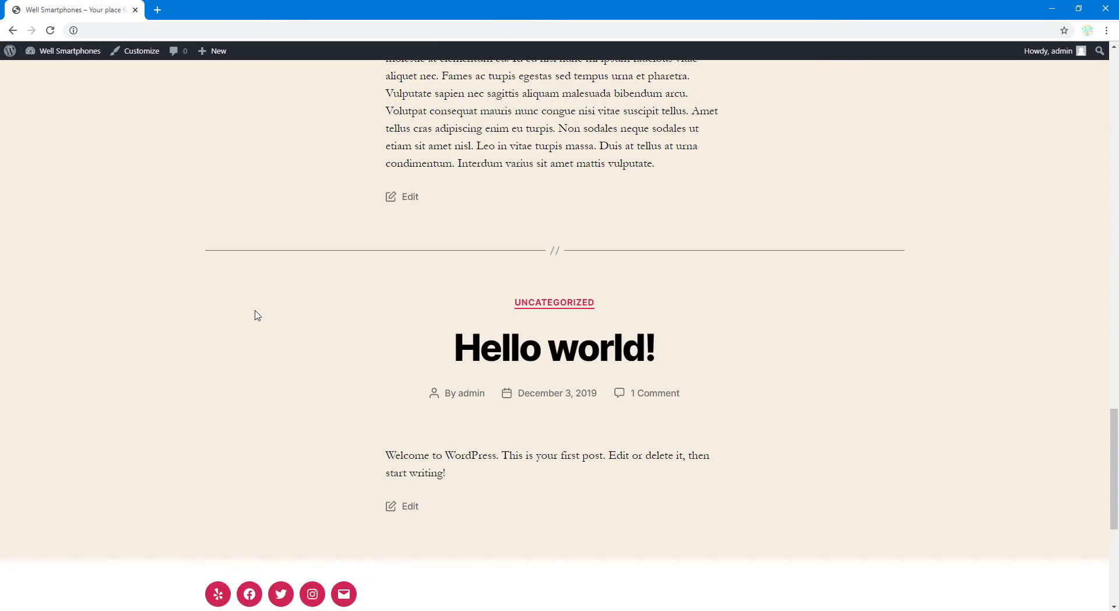
pyautogui.scroll(15, 255, 315)
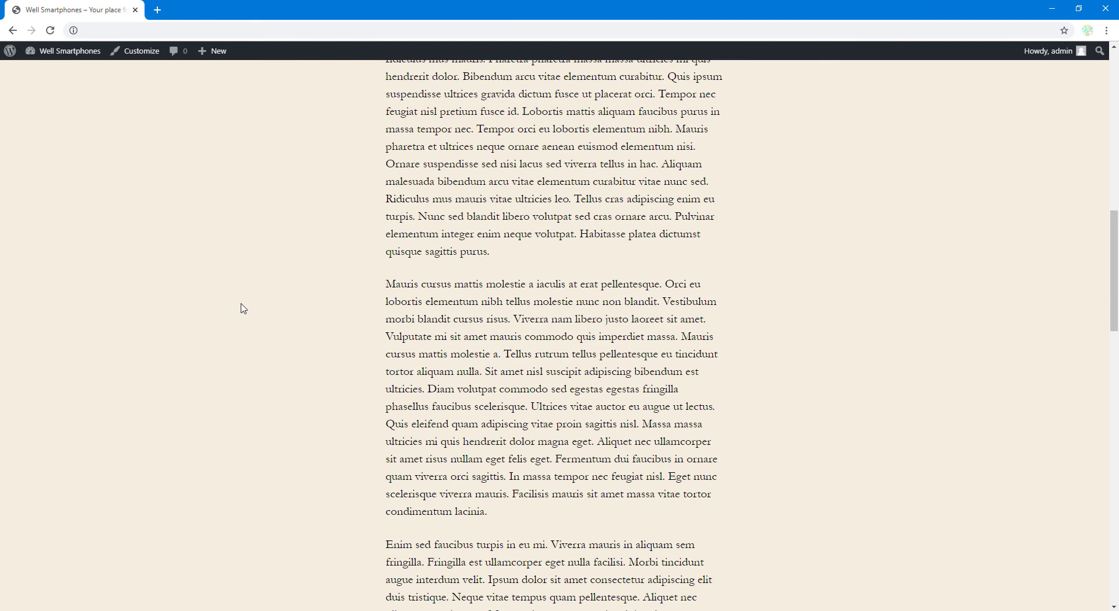
pyautogui.scroll(8, 244, 308)
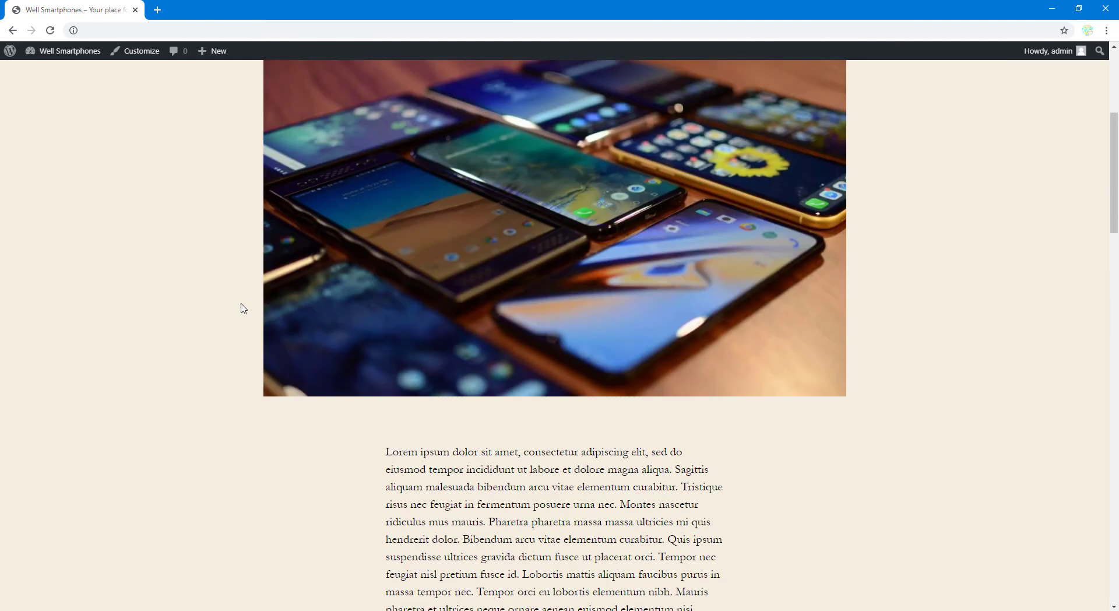
pyautogui.scroll(5, 243, 308)
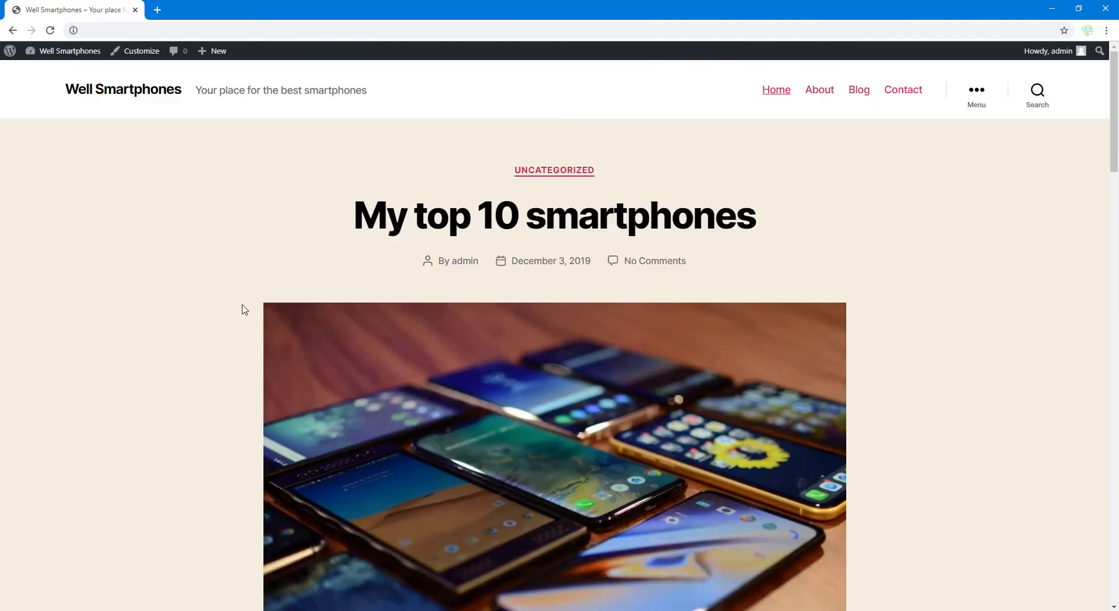
# - Customize the homepage to display the static page "The New UMoMA Opens its Doors" with Blog as the posts page, and publish the change
pyautogui.click(151, 56)
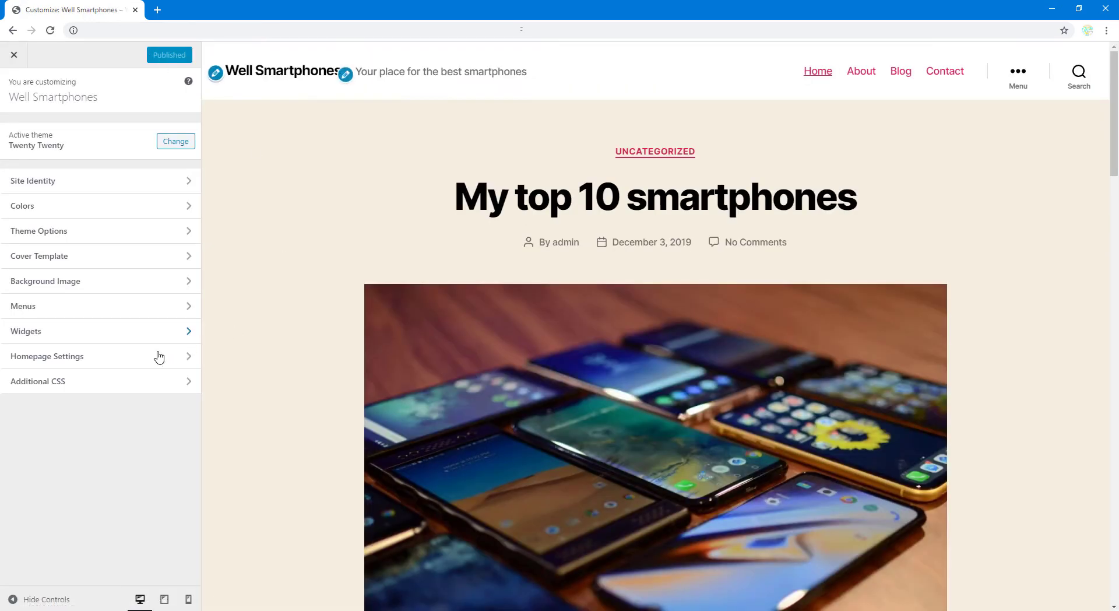
pyautogui.click(158, 357)
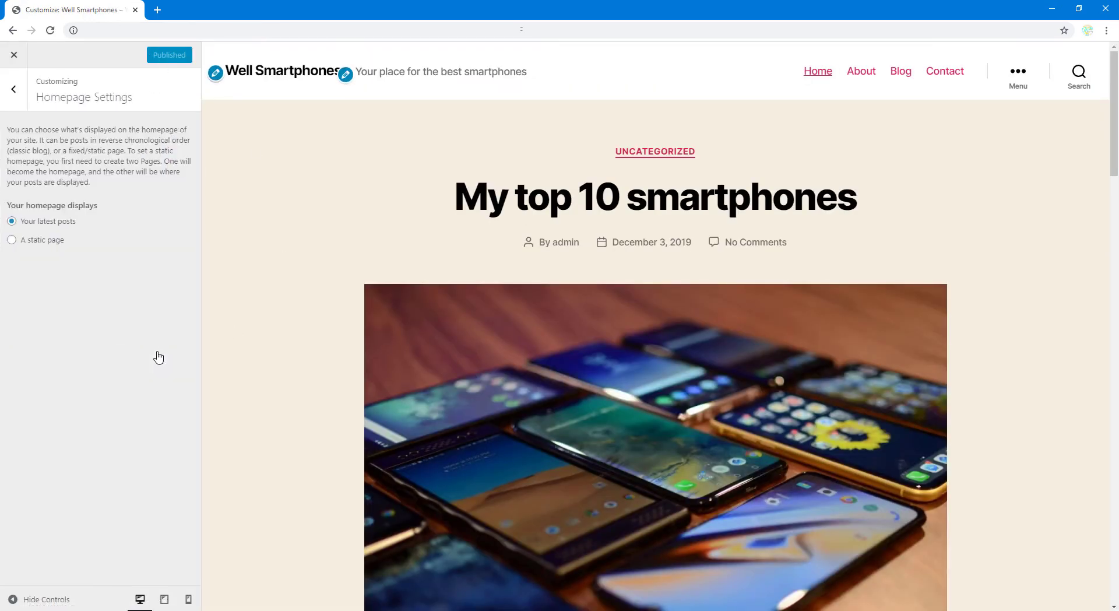
pyautogui.click(56, 244)
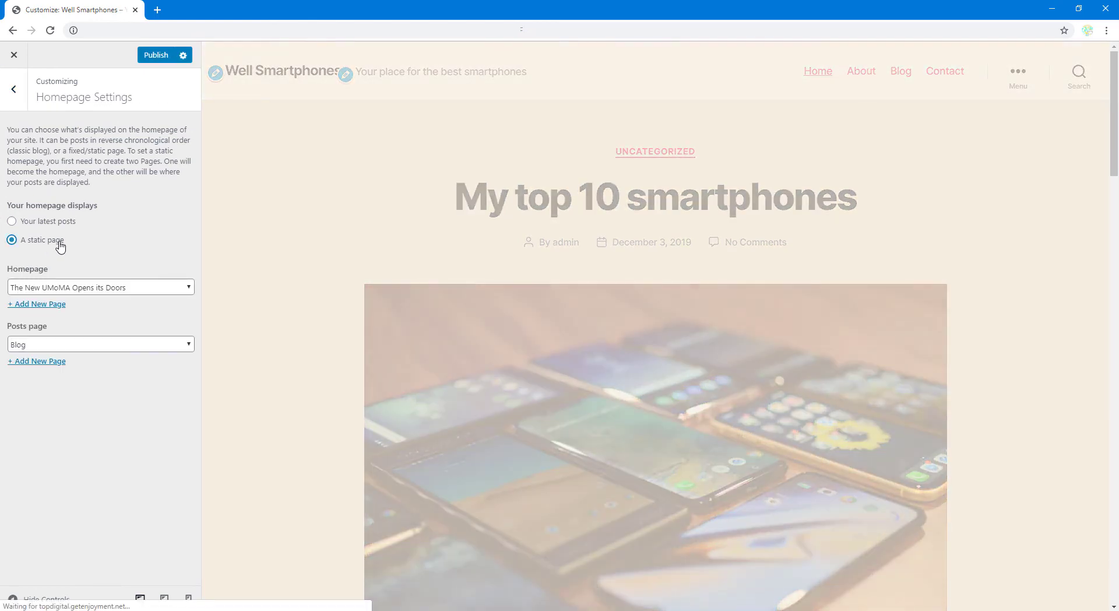
pyautogui.click(142, 292)
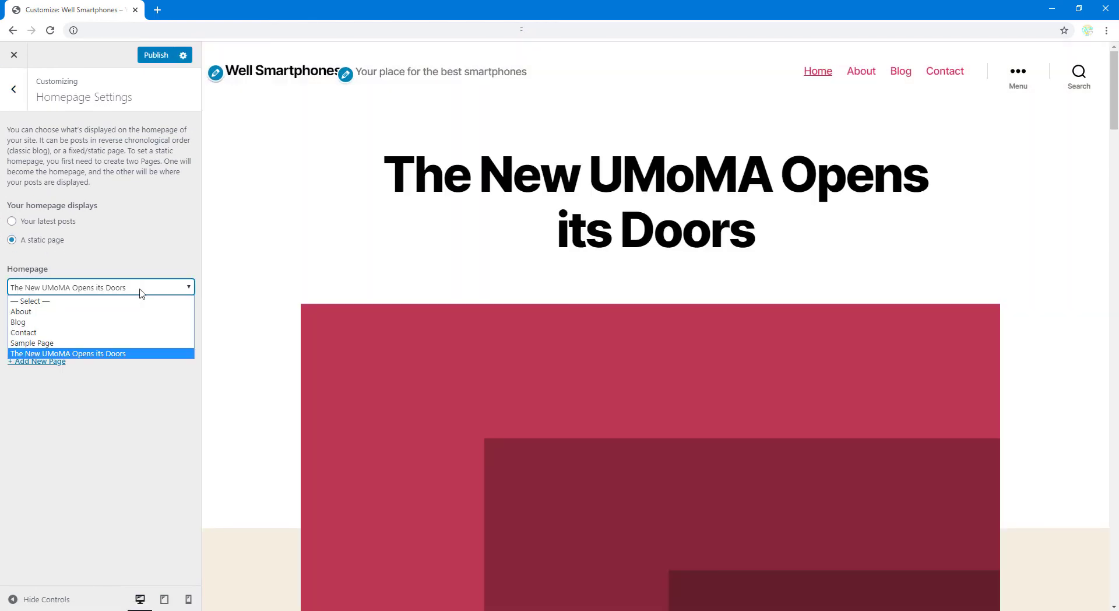
pyautogui.click(136, 292)
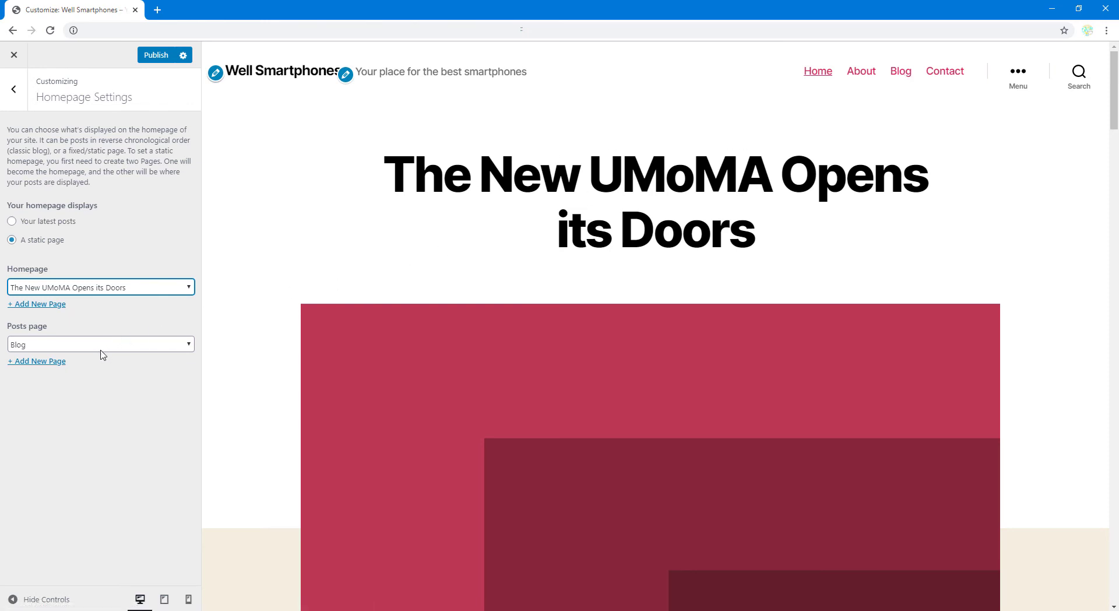
pyautogui.click(155, 56)
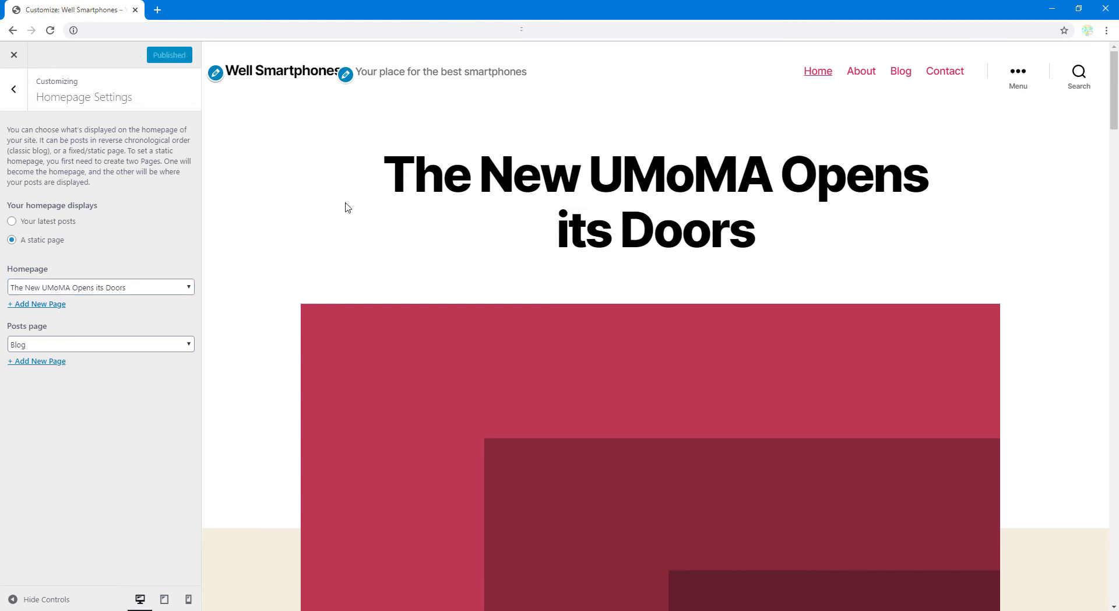
pyautogui.click(14, 55)
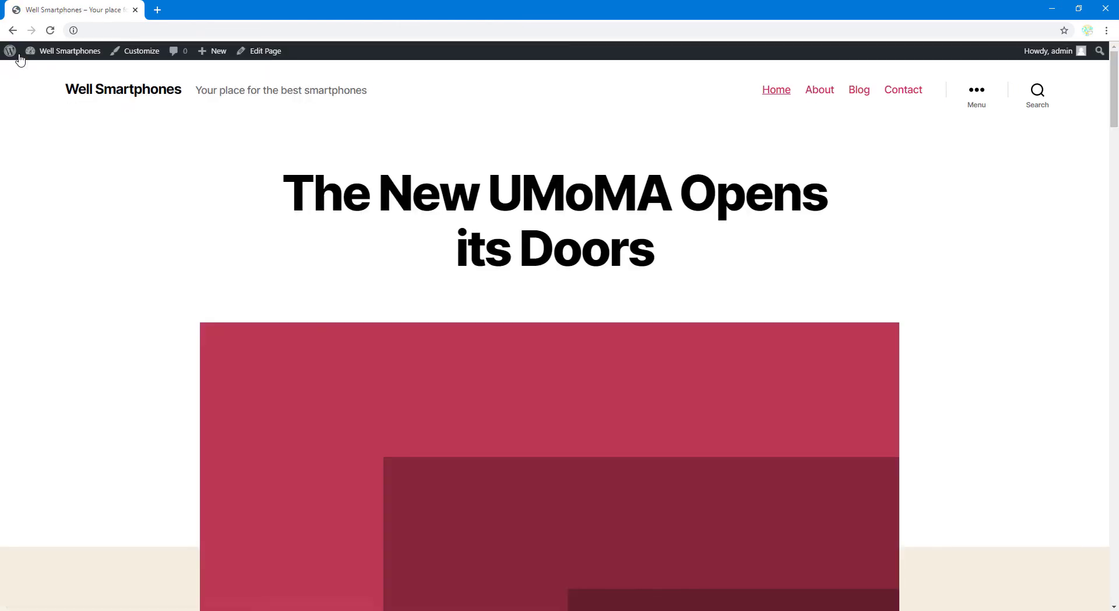
# - Visit the live site from the dashboard and look through the static homepage's sections from start to end
pyautogui.moveTo(70, 55)
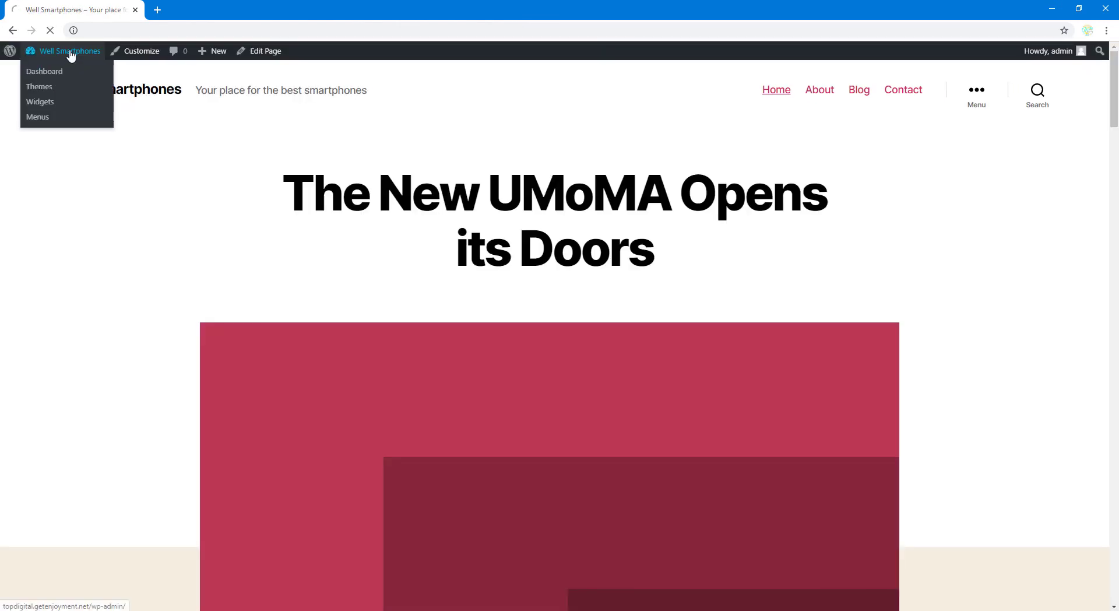
pyautogui.click(70, 54)
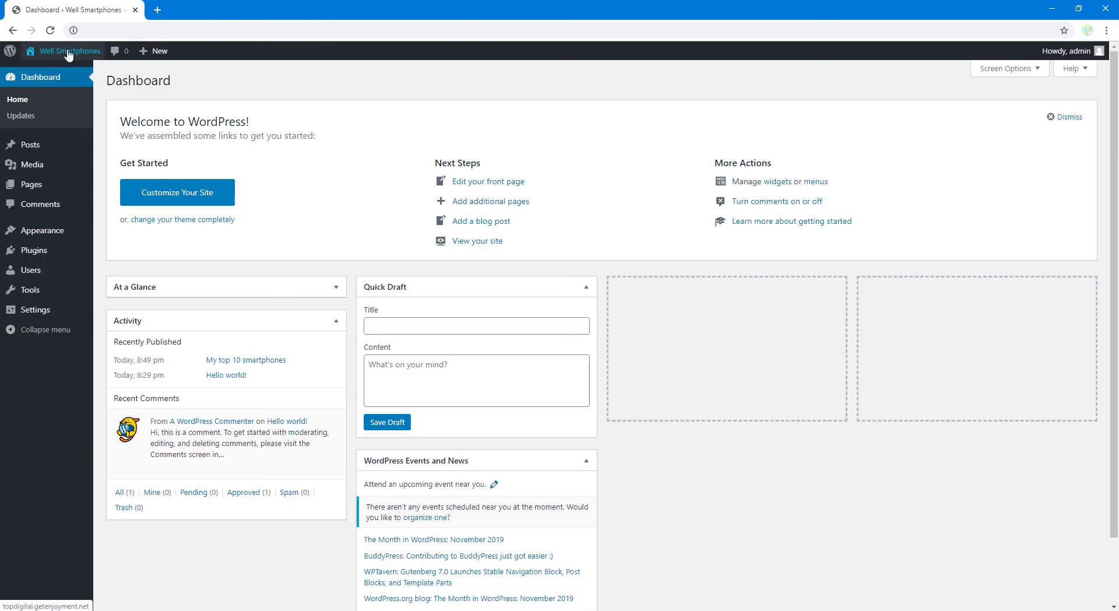
pyautogui.moveTo(68, 54)
pyautogui.click(55, 73)
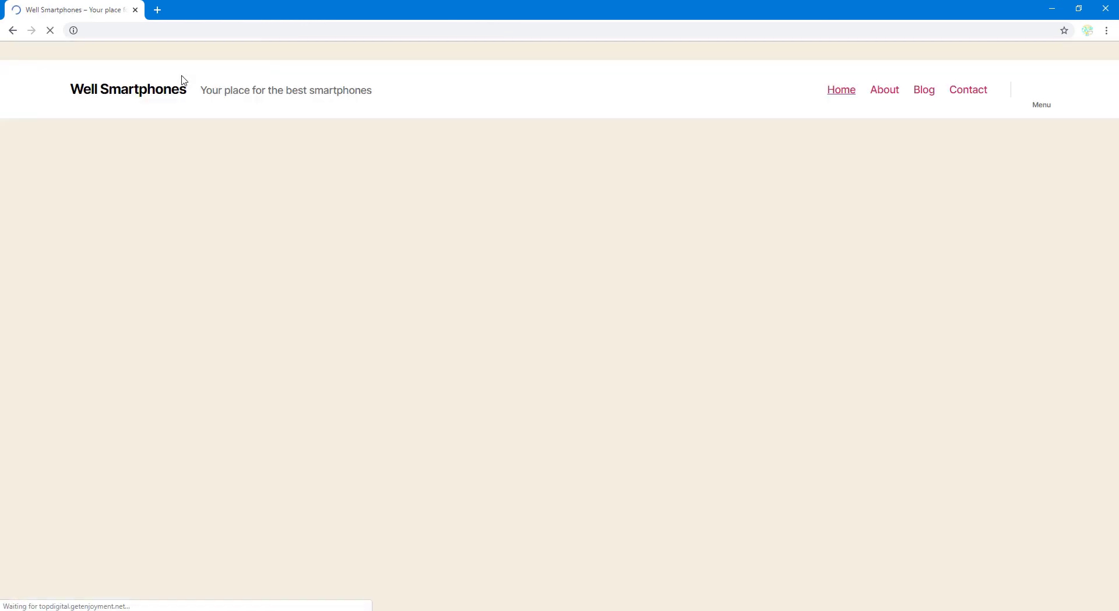
pyautogui.scroll(-15, 142, 282)
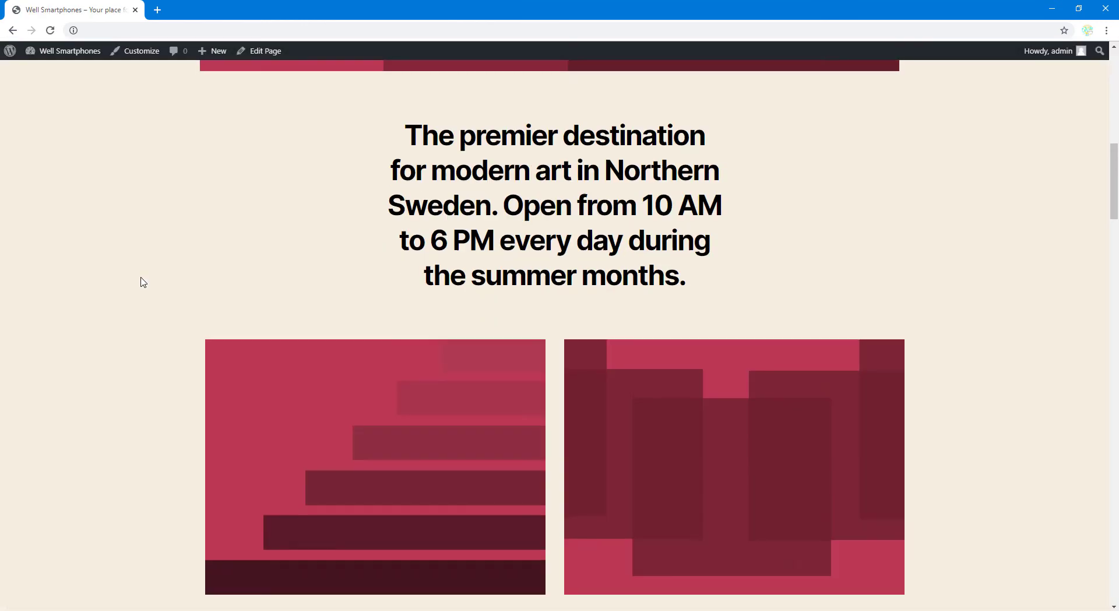
pyautogui.scroll(-20, 143, 282)
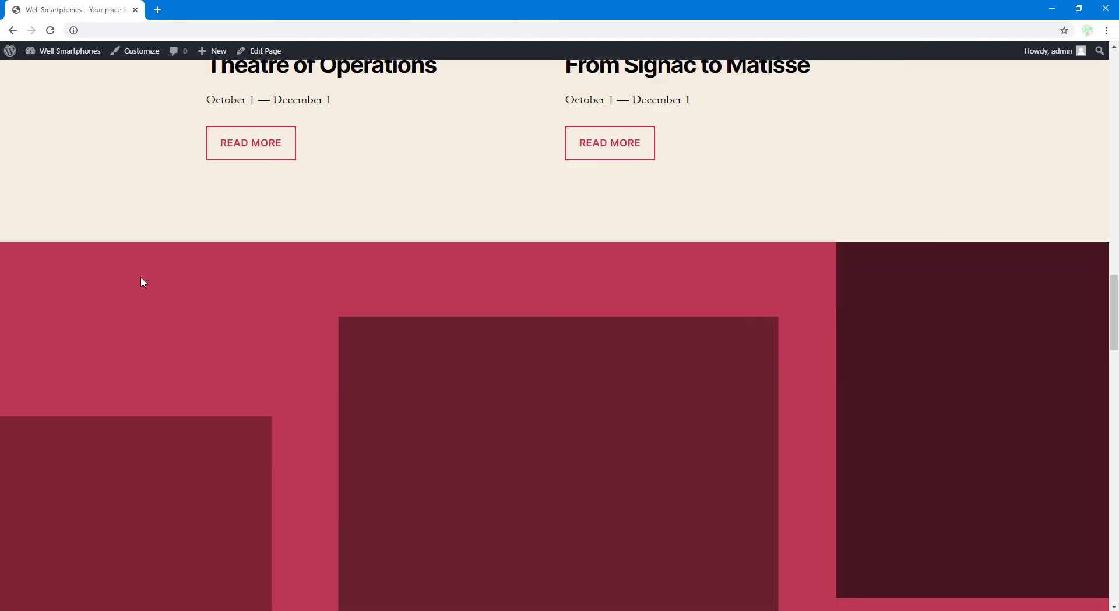
pyautogui.scroll(-6, 150, 290)
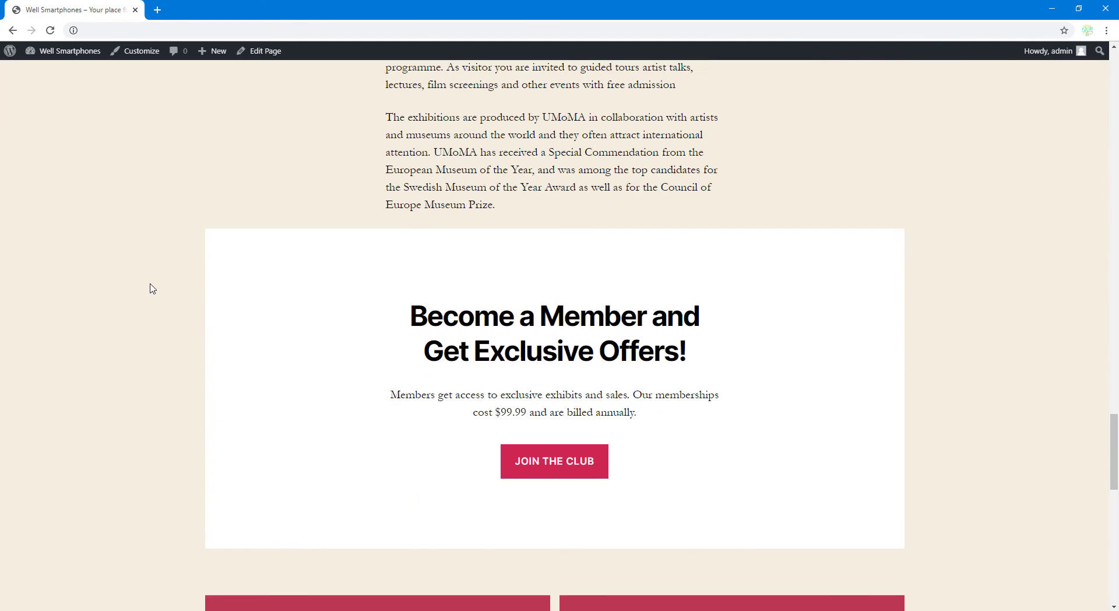
pyautogui.scroll(-6, 153, 323)
pyautogui.scroll(2, 153, 324)
pyautogui.scroll(20, 153, 324)
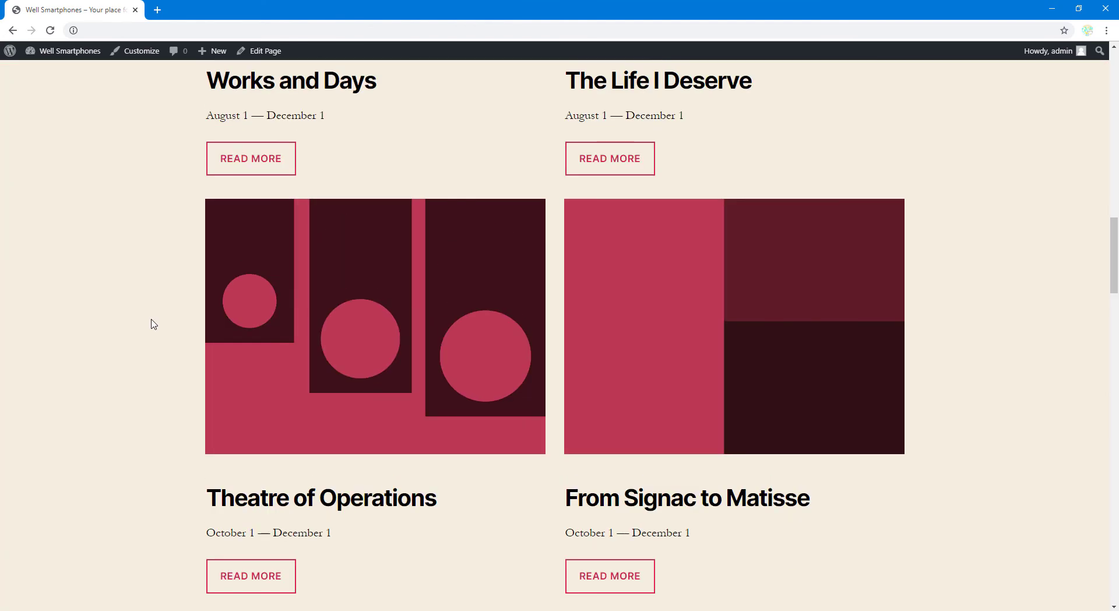
pyautogui.scroll(15, 153, 324)
# - Open the front page "The New UMoMA Opens its Doors" for editing from the dashboard's list of pages
pyautogui.moveTo(80, 53)
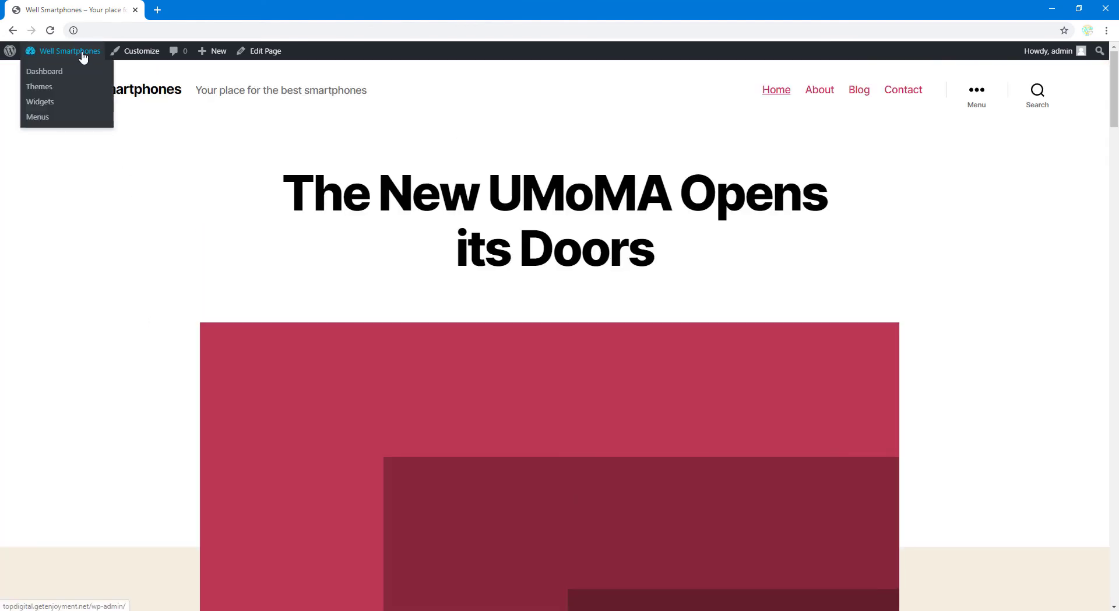
pyautogui.click(58, 71)
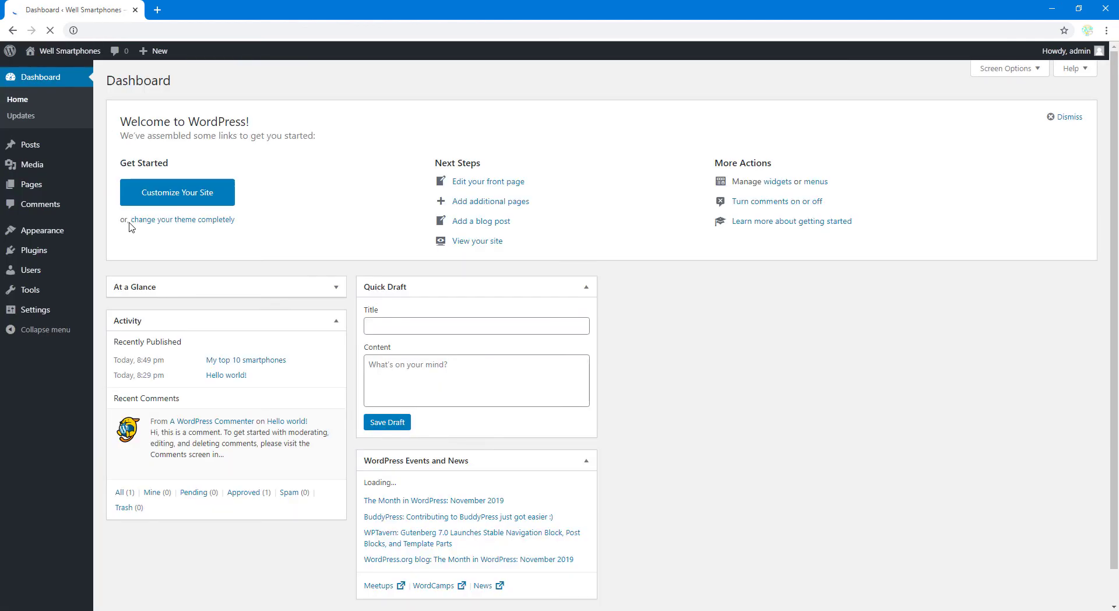
pyautogui.moveTo(37, 187)
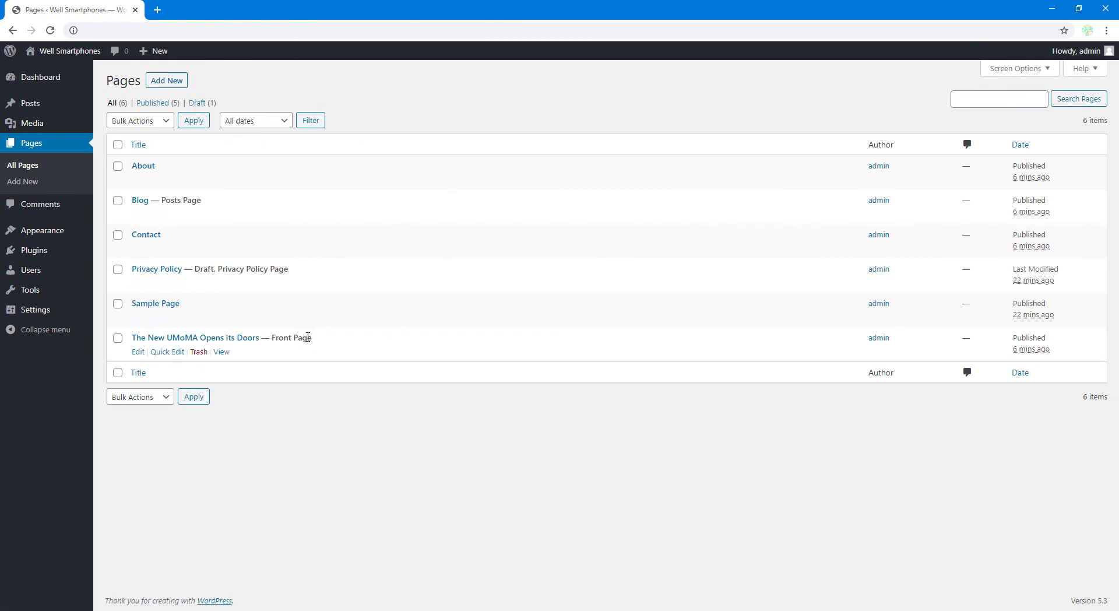
pyautogui.click(140, 352)
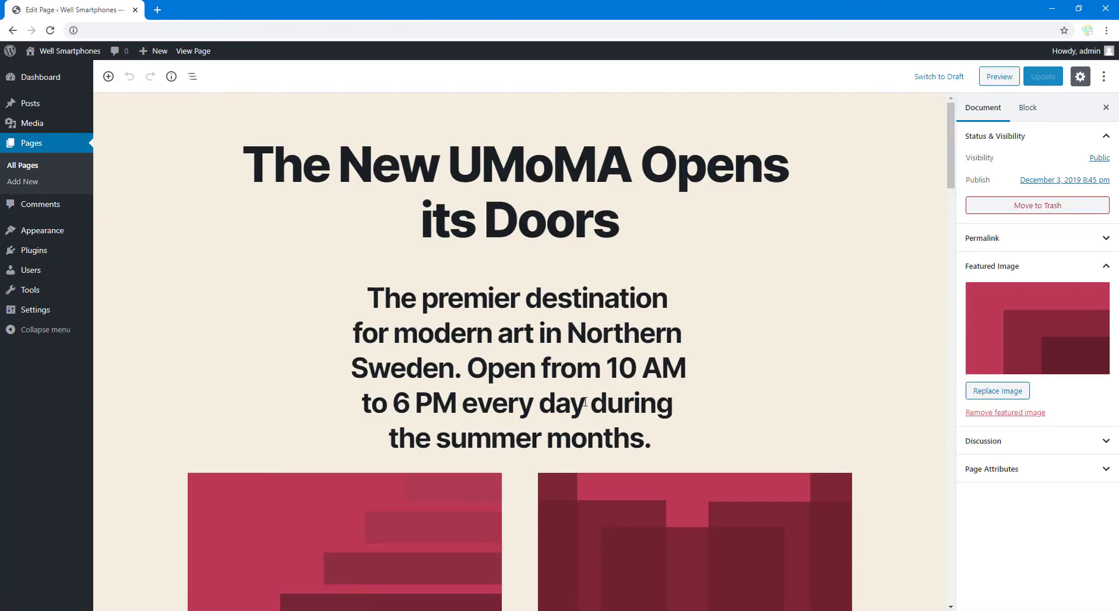
# - Look through the front page's headings, images, buttons and text blocks in the editor
pyautogui.scroll(-6, 558, 427)
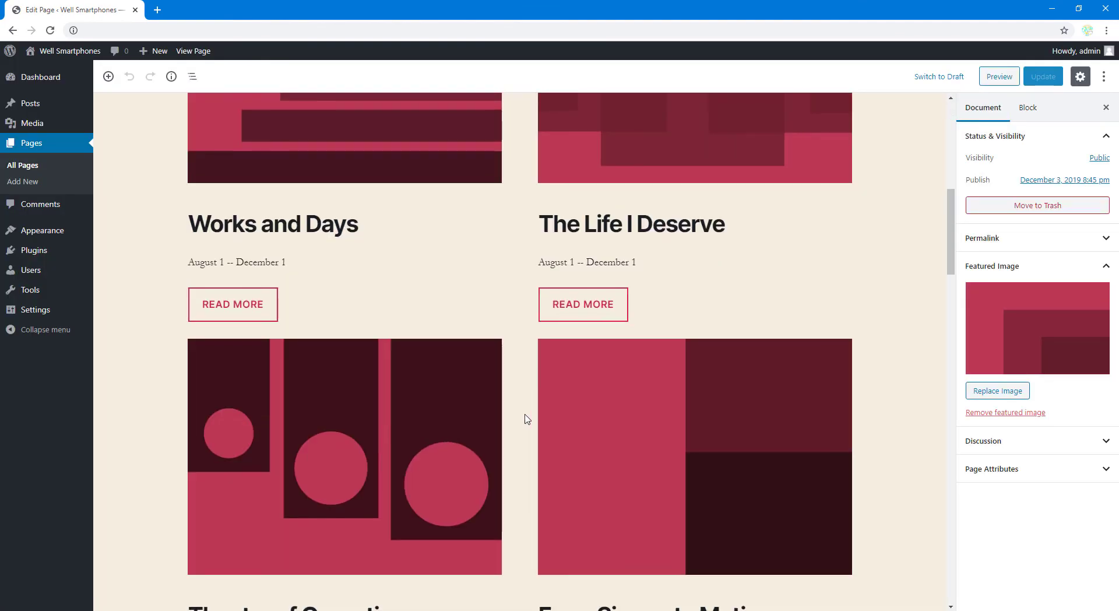
pyautogui.scroll(-10, 530, 417)
pyautogui.scroll(-4, 524, 418)
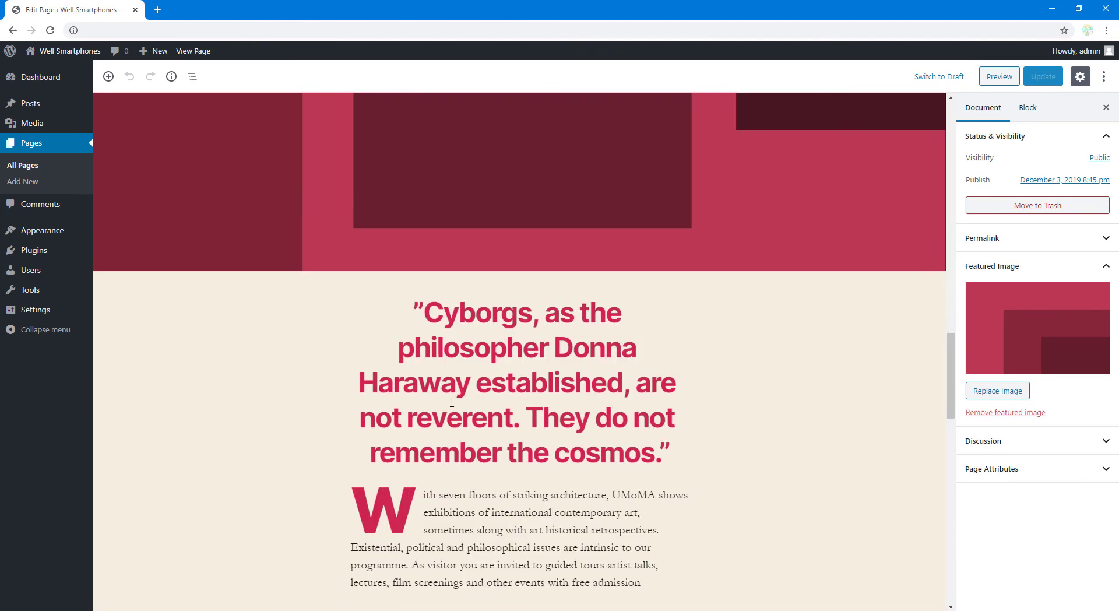
pyautogui.scroll(-4, 526, 396)
pyautogui.scroll(-5, 526, 397)
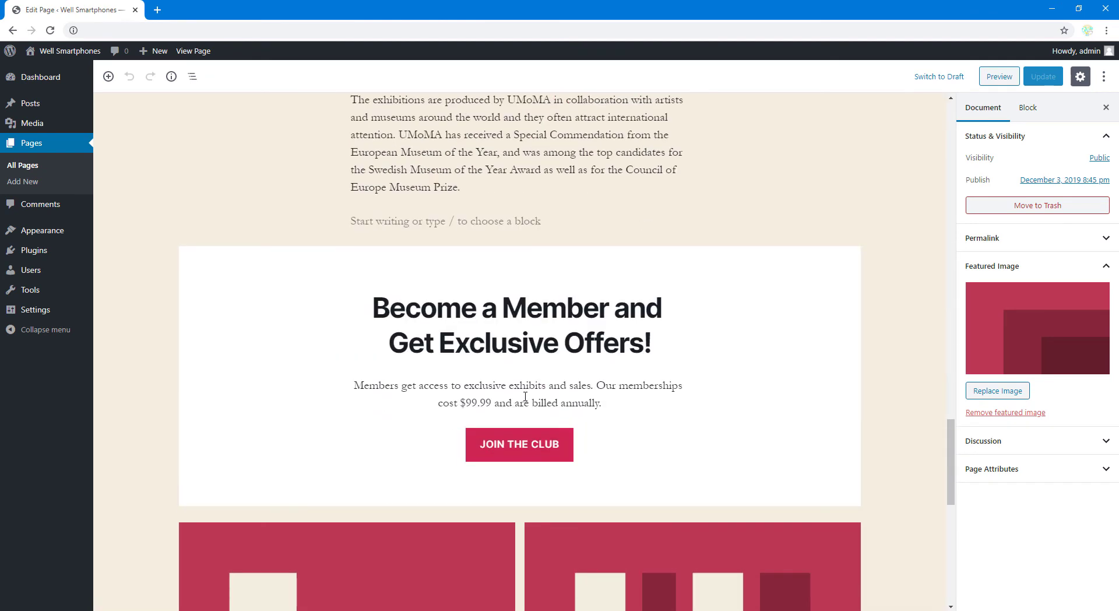
pyautogui.scroll(-10, 462, 401)
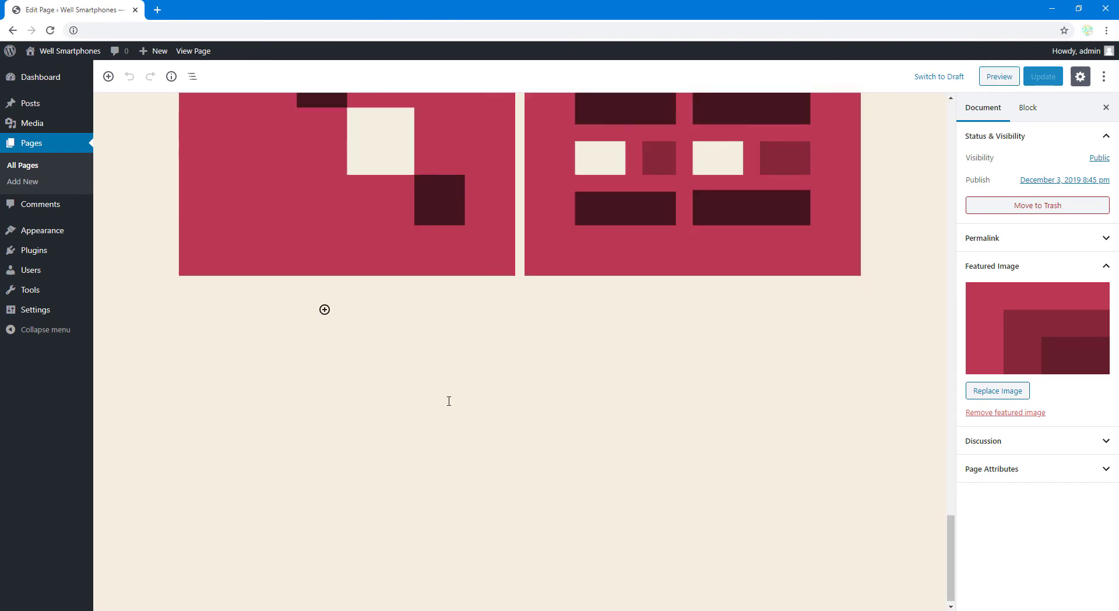
pyautogui.scroll(15, 235, 400)
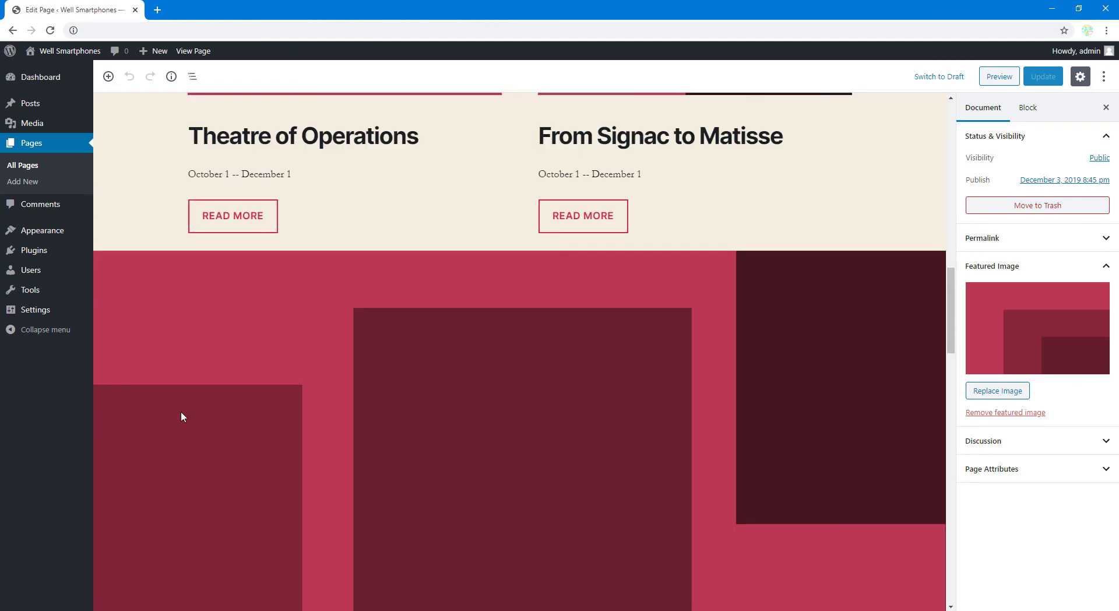
# - Replace the image above the "Works and Days" heading with the uploaded file lg-smartphones-banner_V40_V50_G7_D.jpg
pyautogui.scroll(15, 181, 411)
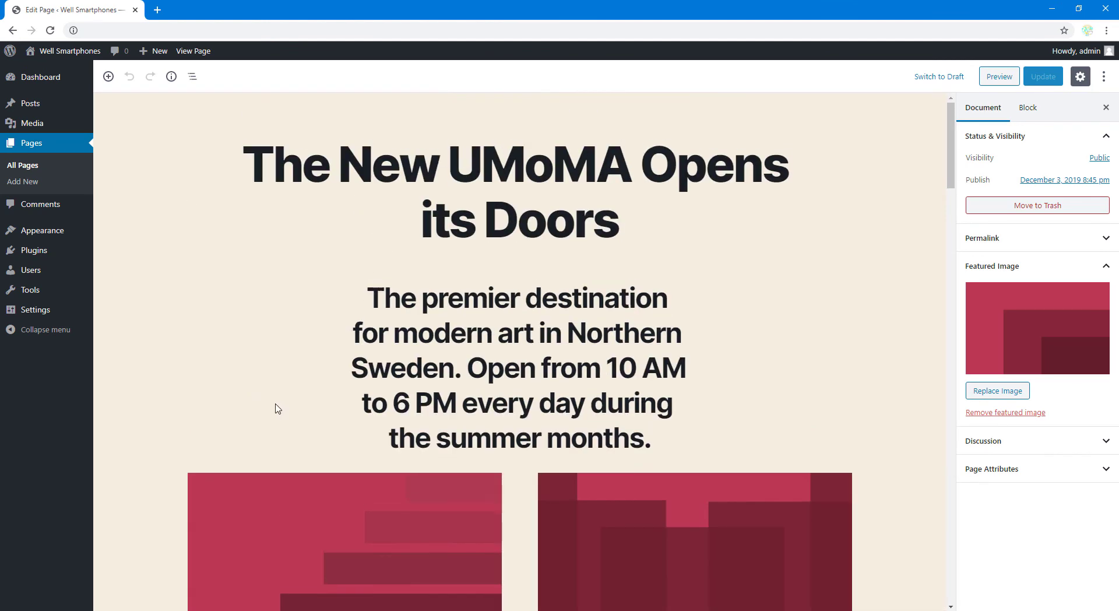
pyautogui.scroll(-4, 390, 369)
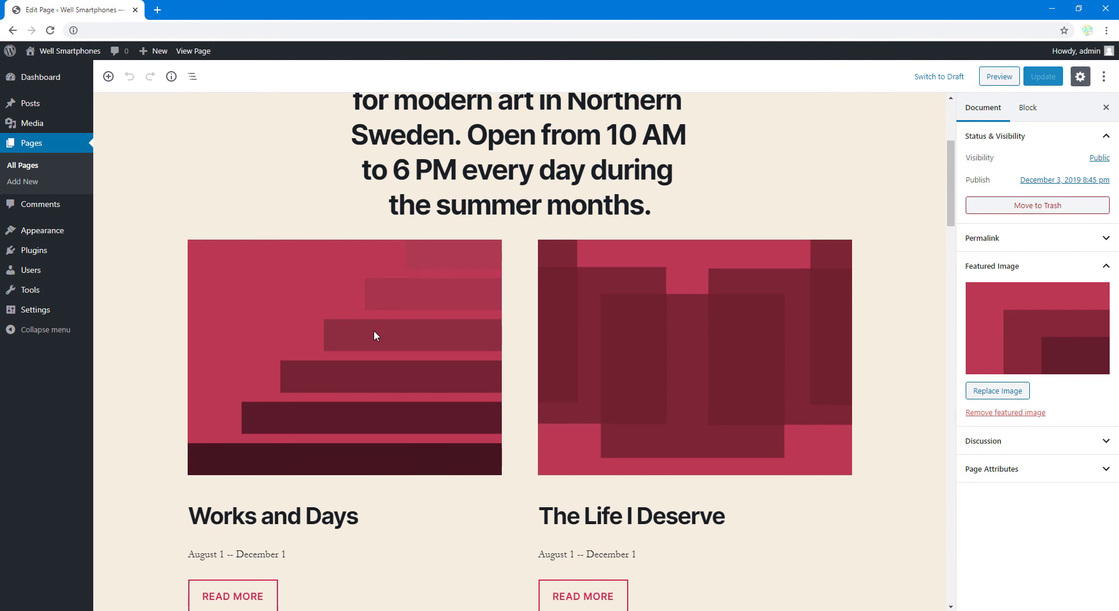
pyautogui.click(373, 335)
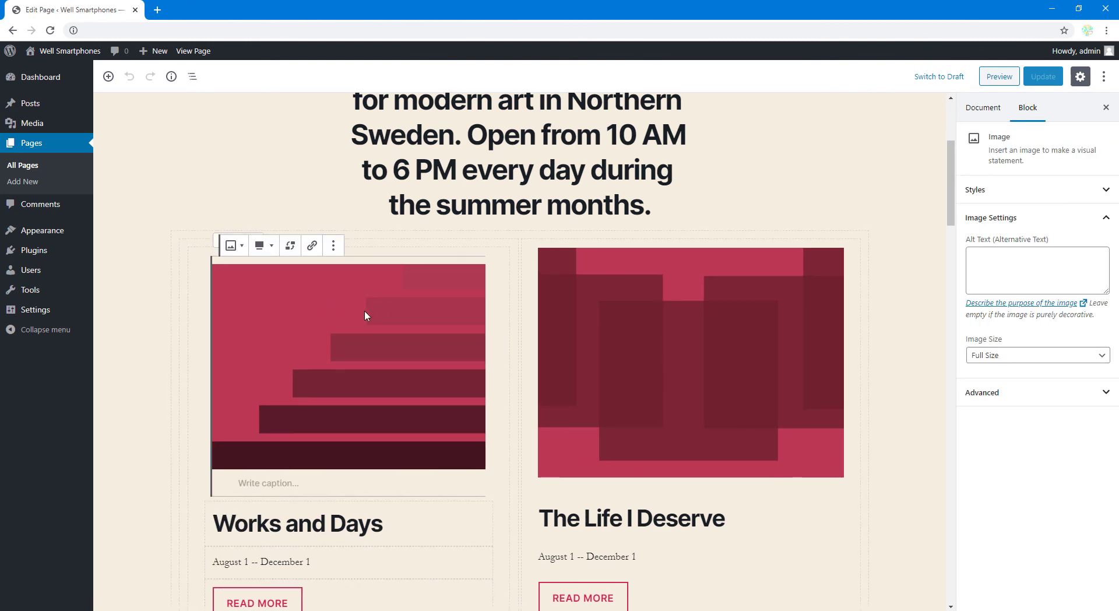
pyautogui.click(291, 245)
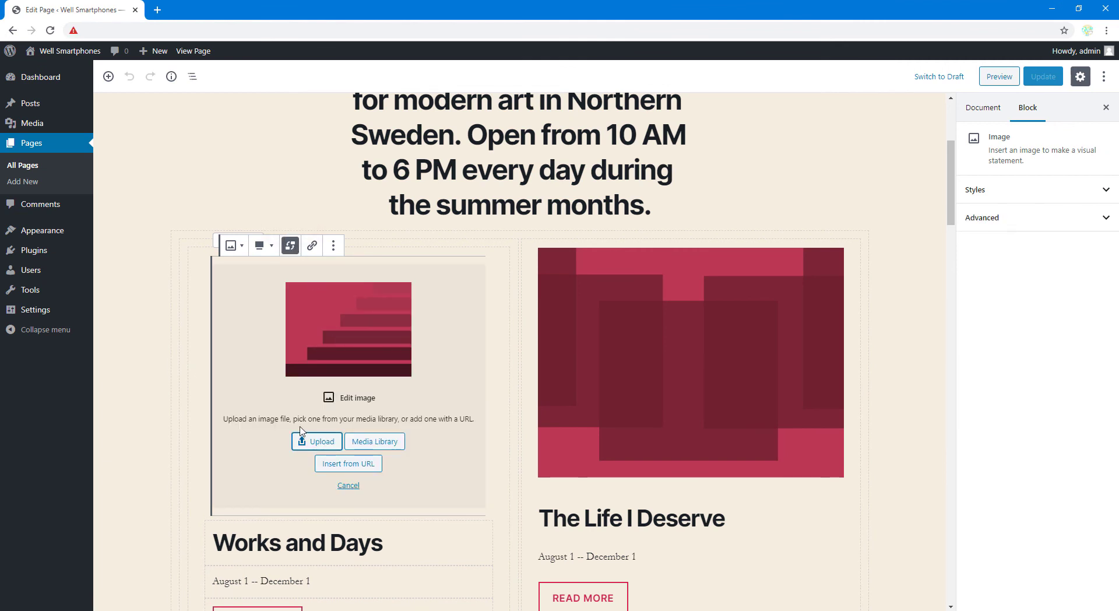
pyautogui.click(371, 443)
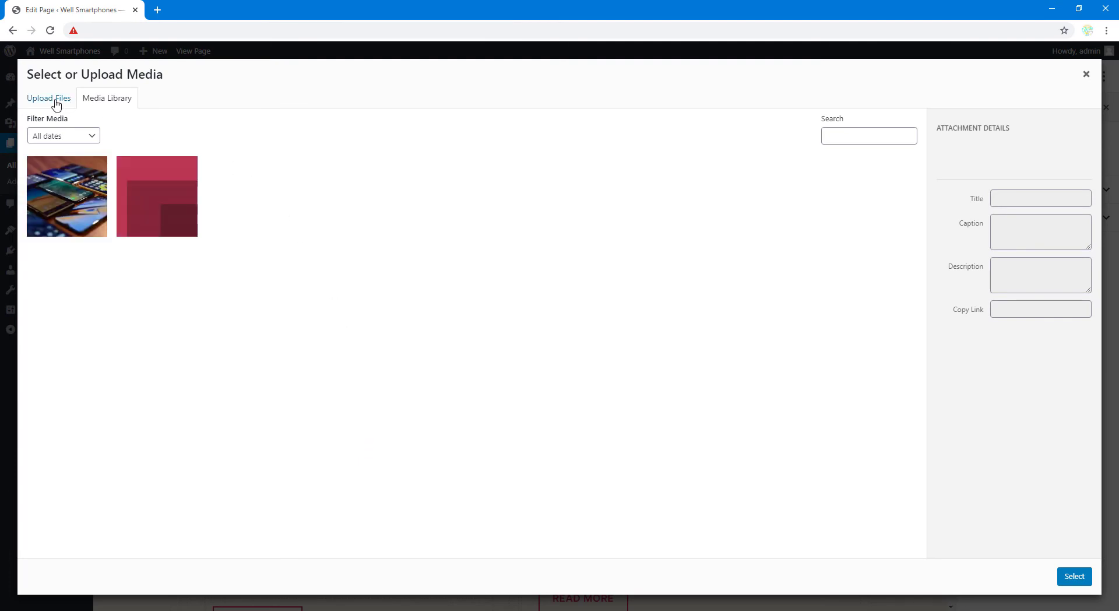
pyautogui.click(55, 102)
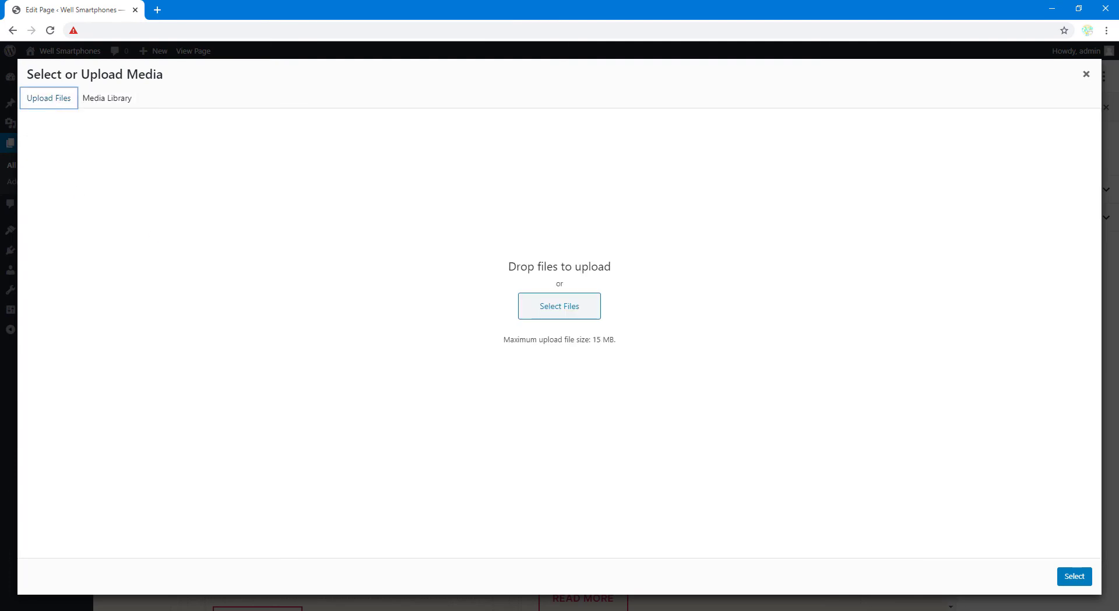
pyautogui.moveTo(138, 207); pyautogui.dragTo(408, 227)
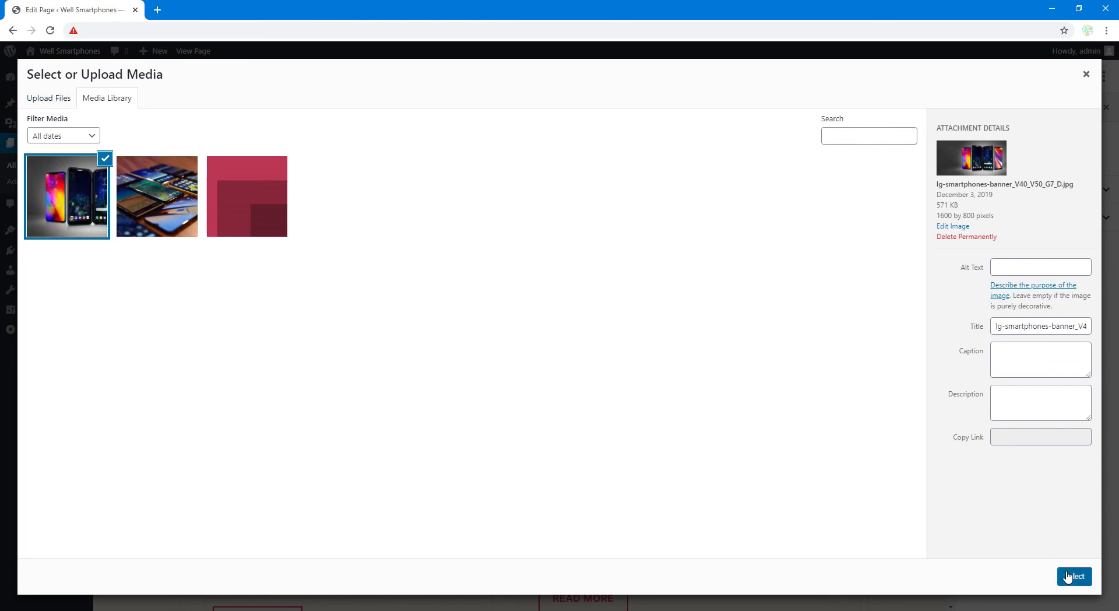
pyautogui.click(1067, 576)
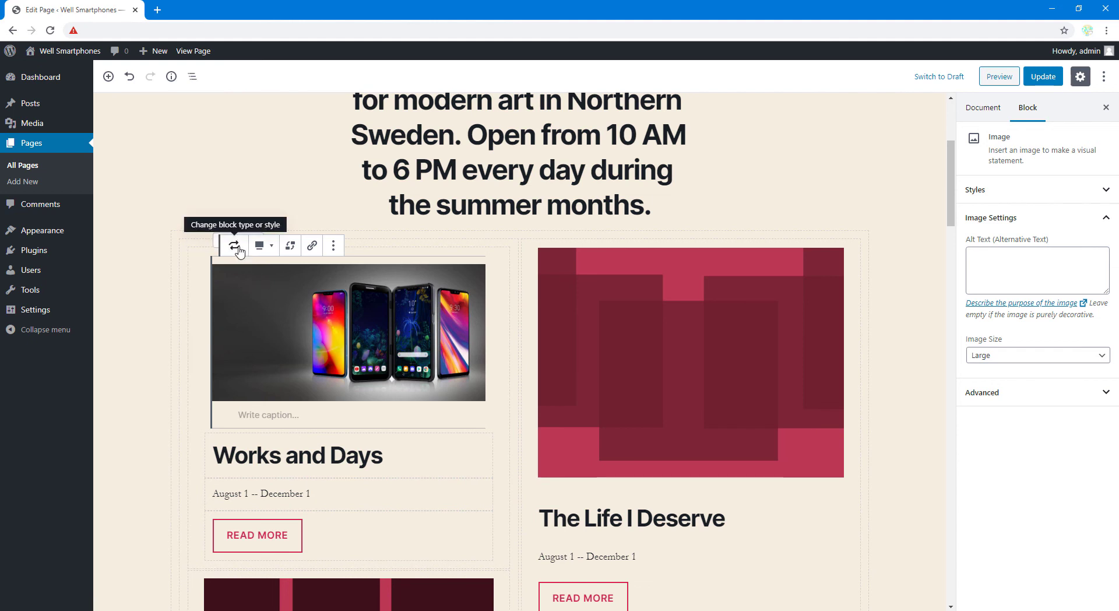
# - Apply the Circle Mask style to the new smartphone image and review its alignment, advanced and style options
pyautogui.click(238, 250)
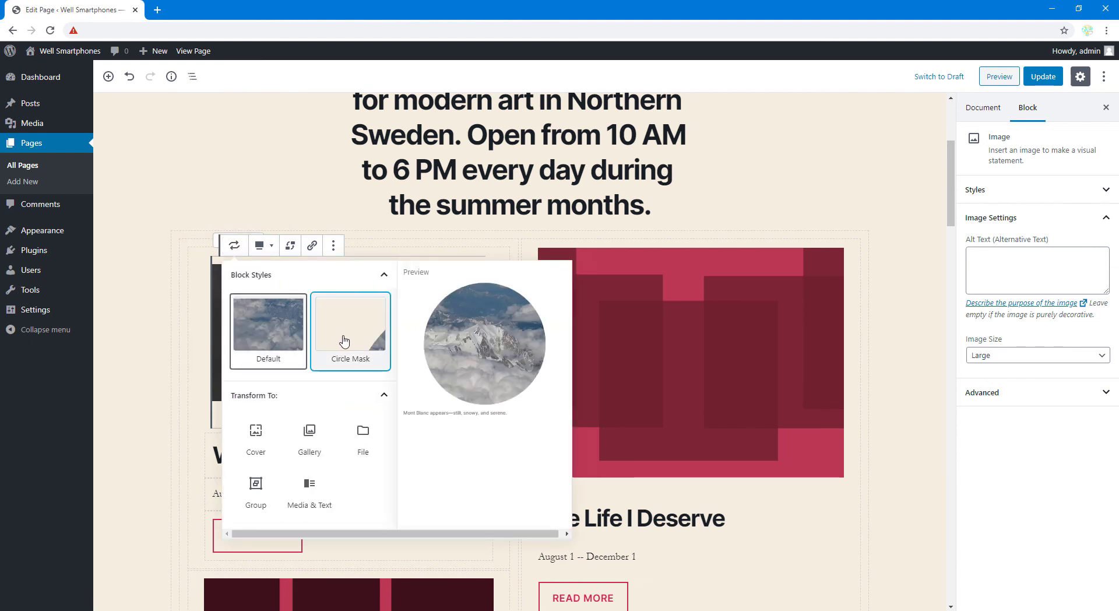
pyautogui.click(344, 342)
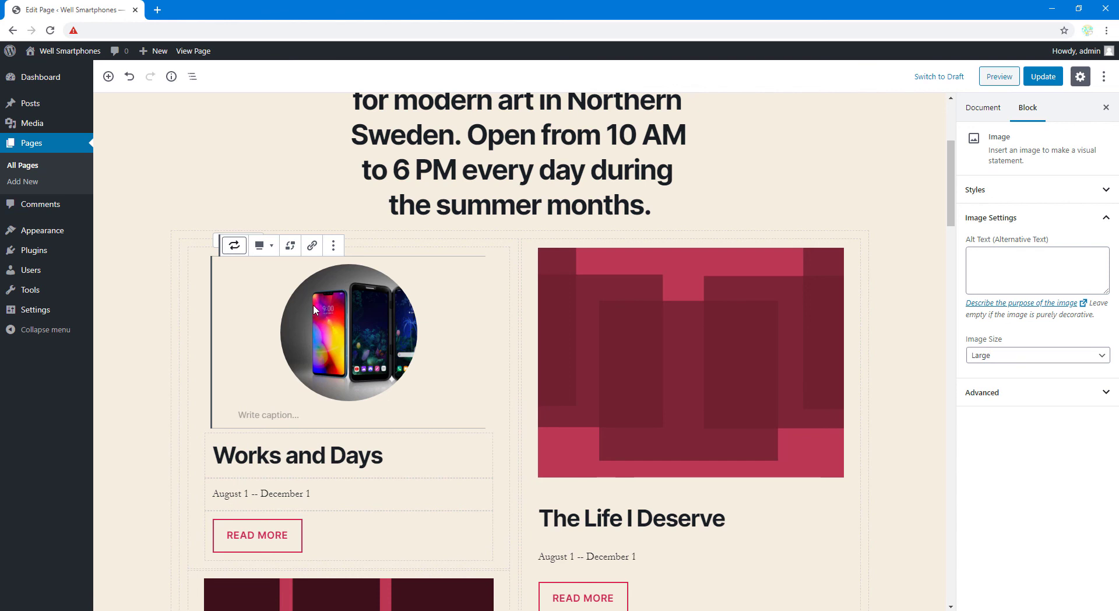
pyautogui.click(263, 245)
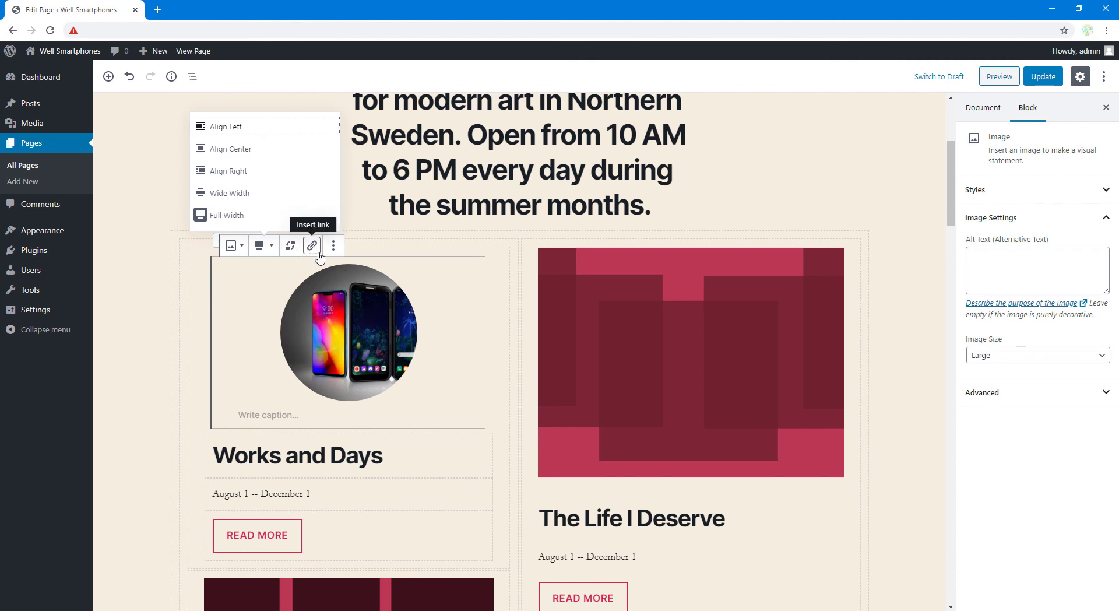
pyautogui.click(359, 327)
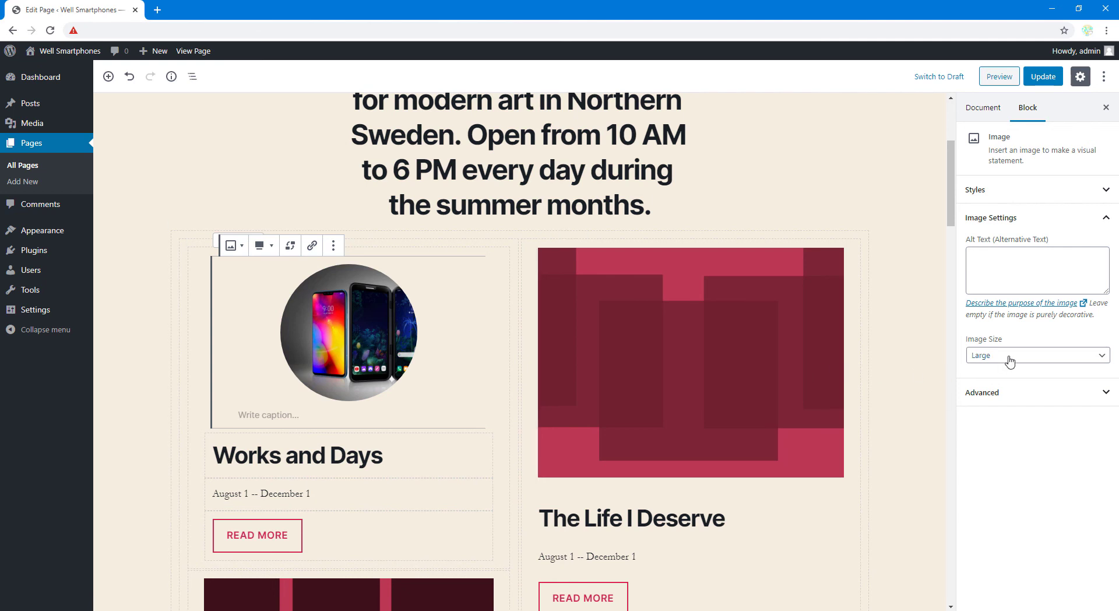
pyautogui.click(1009, 391)
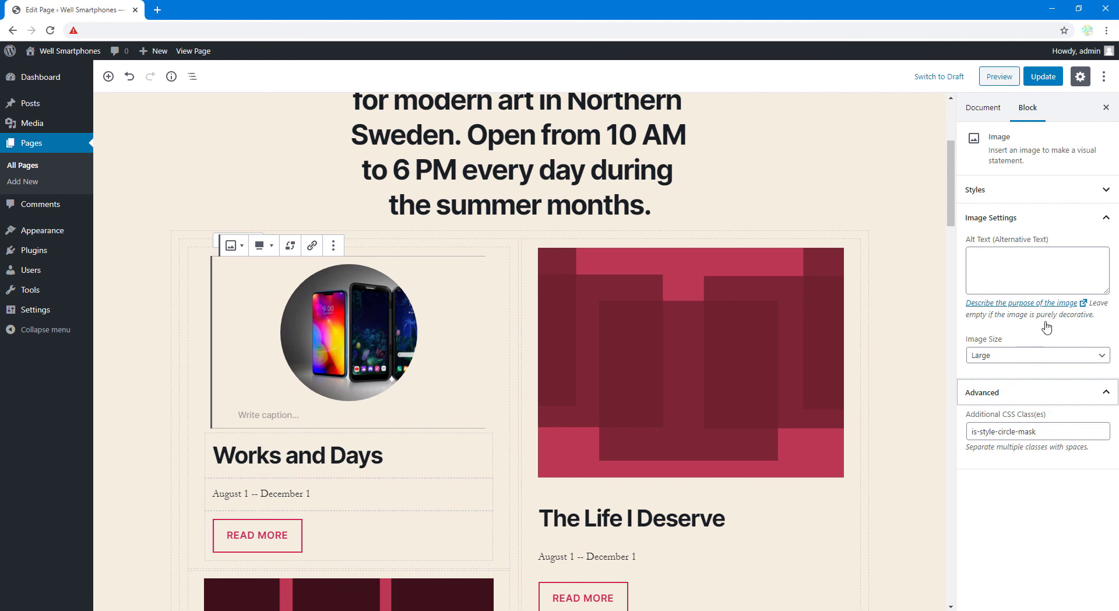
pyautogui.click(1032, 199)
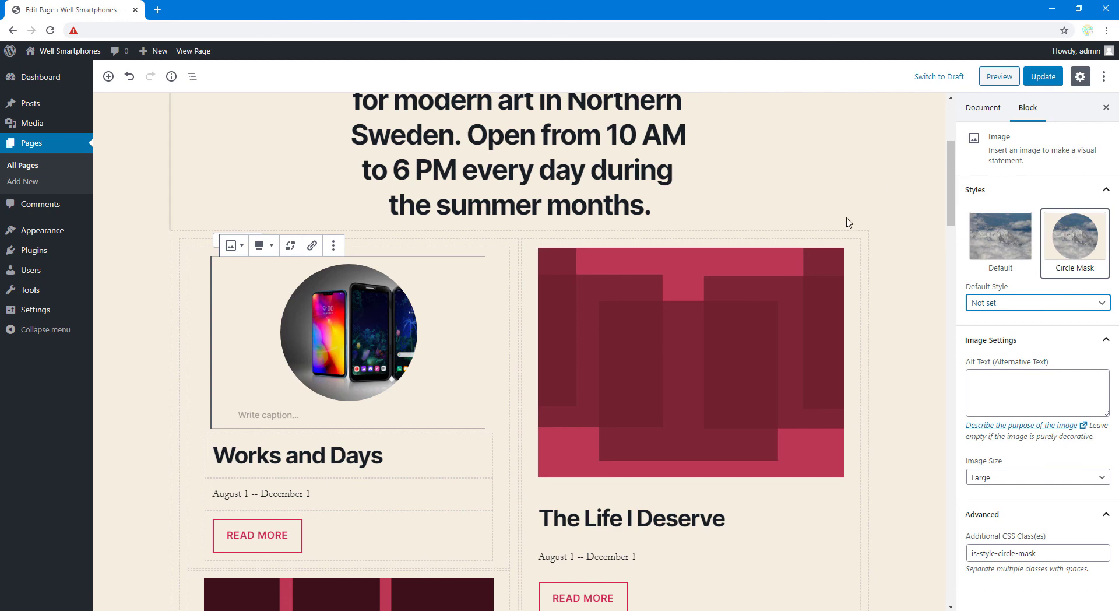
# - Replace the "Works and Days" heading text with "Smartphones to buy NOW"
pyautogui.click(351, 450)
pyautogui.tripleClick(290, 446)
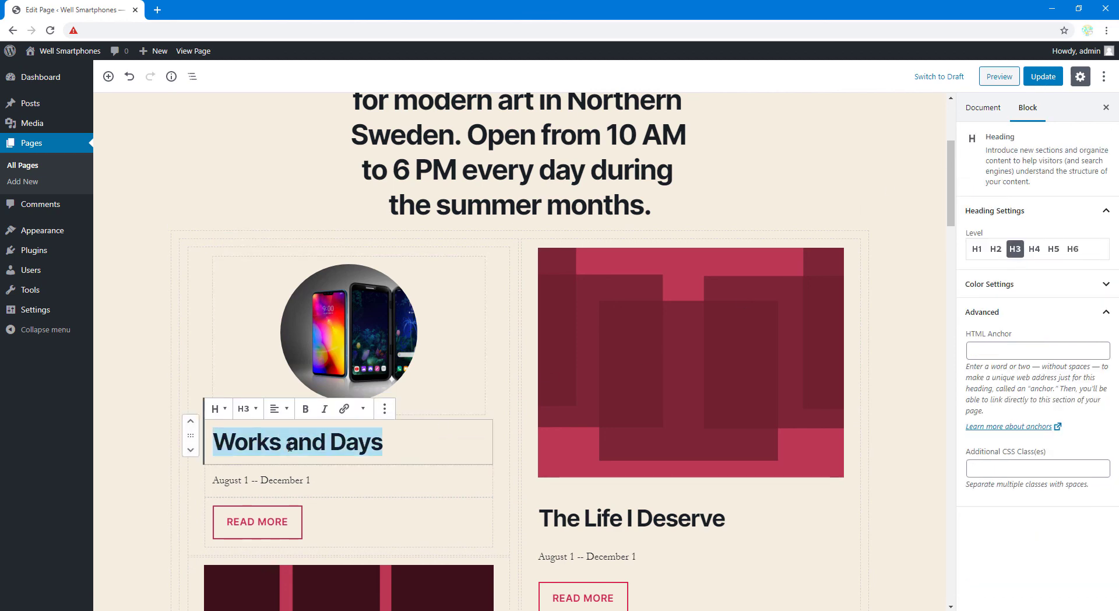
pyautogui.write('Smartphonesto')
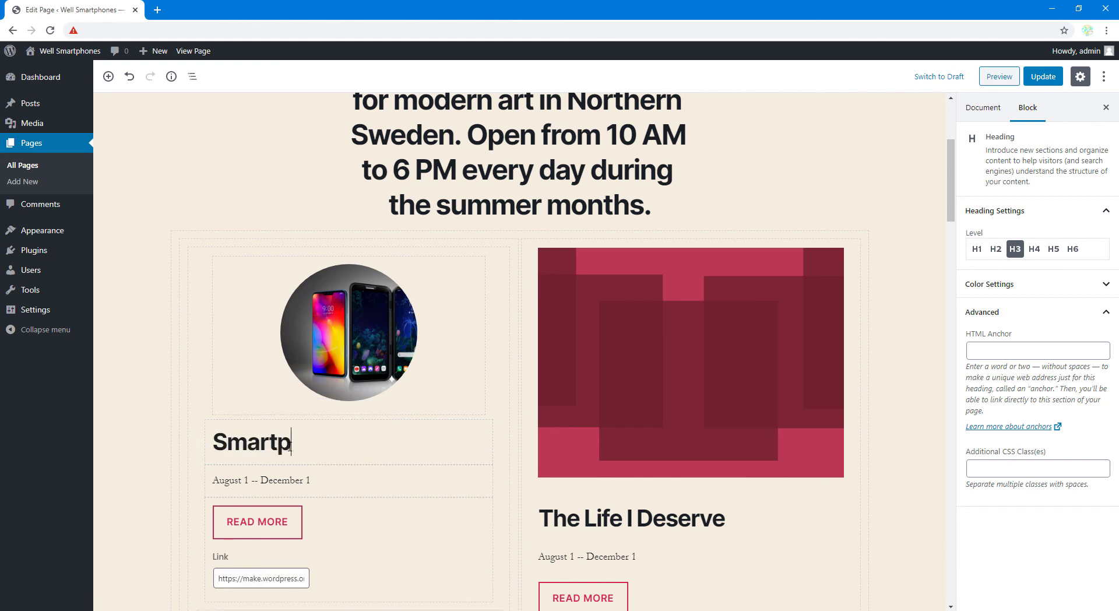
pyautogui.press('BackSpace')
pyautogui.press('BackSpace')
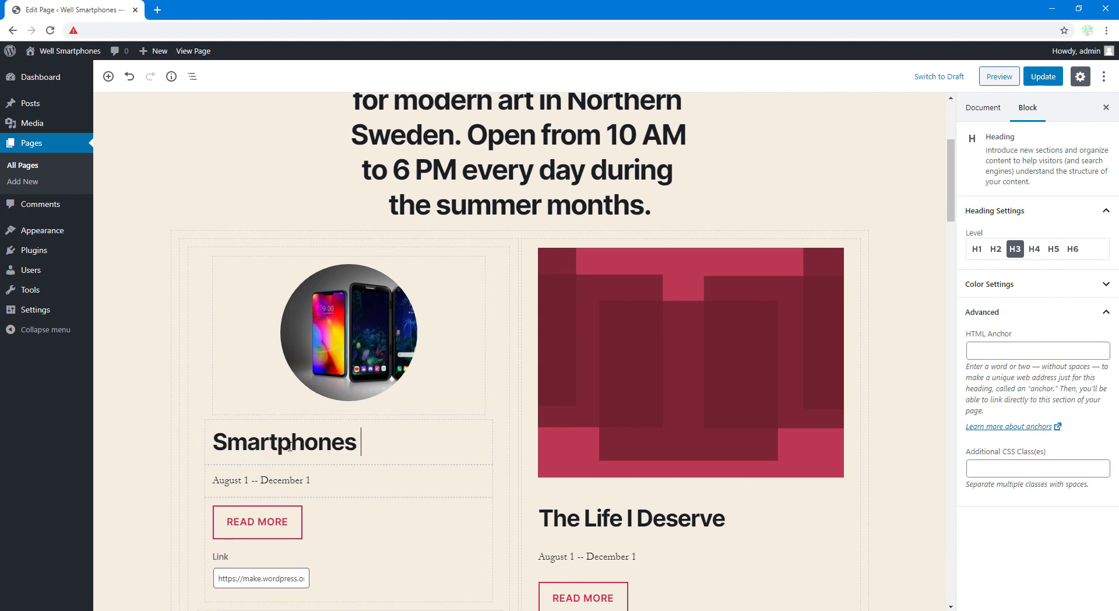
pyautogui.write('to buy NOW')
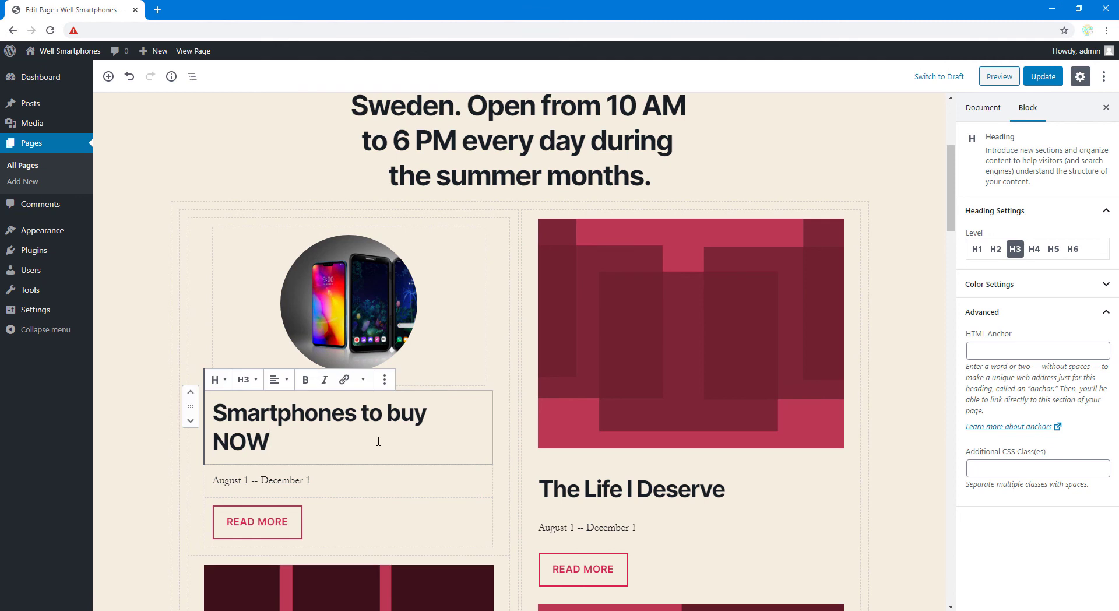
# - Try Heading 2 on the "Smartphones to buy NOW" heading, settle on Heading 4, and center its text
pyautogui.click(245, 379)
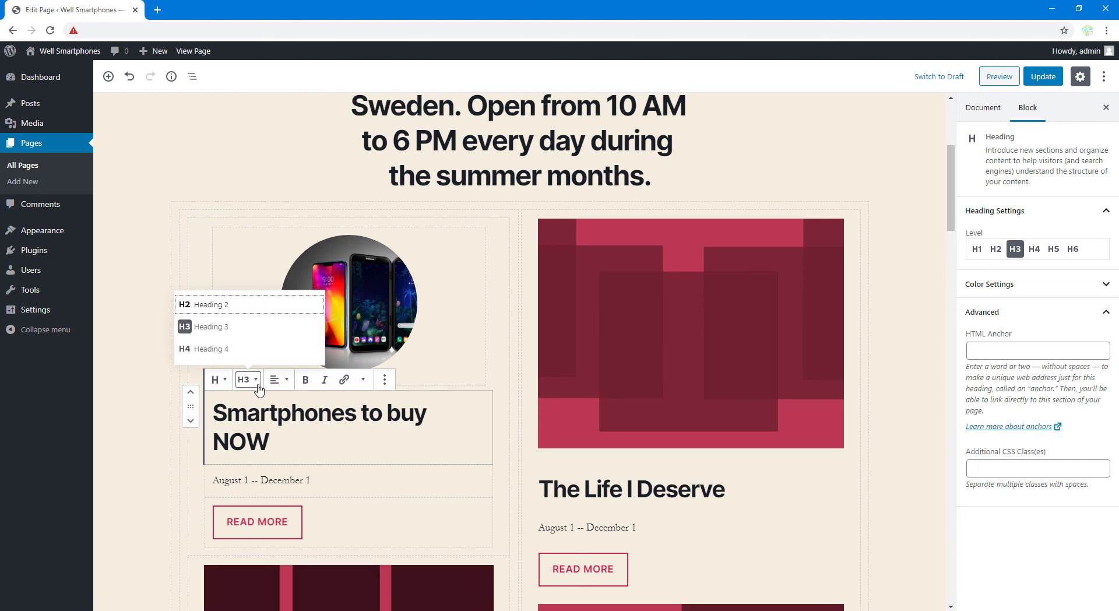
pyautogui.click(245, 315)
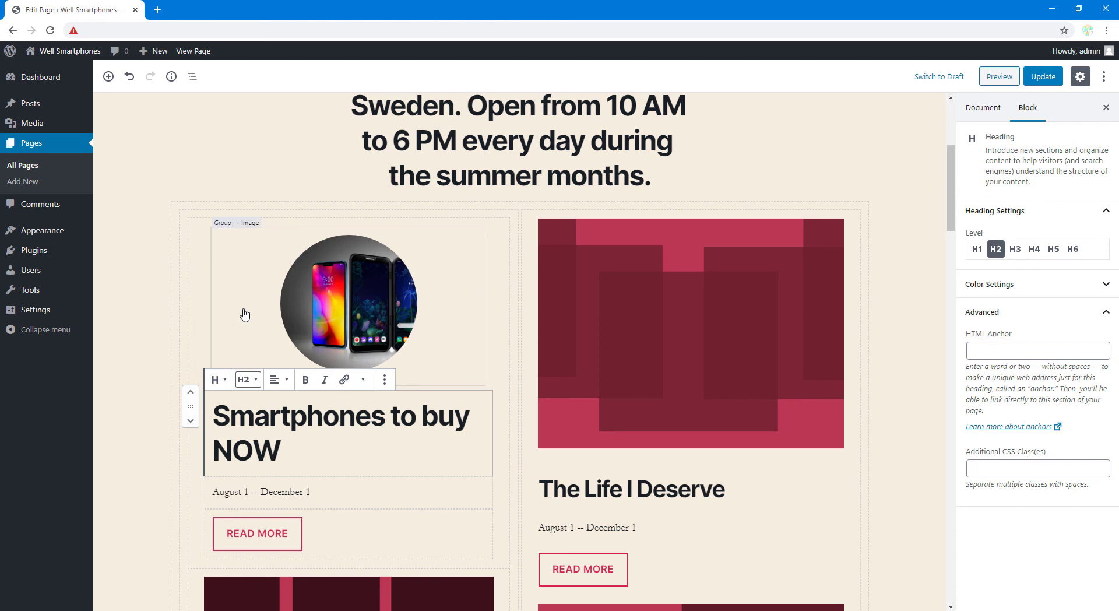
pyautogui.click(256, 382)
pyautogui.click(230, 350)
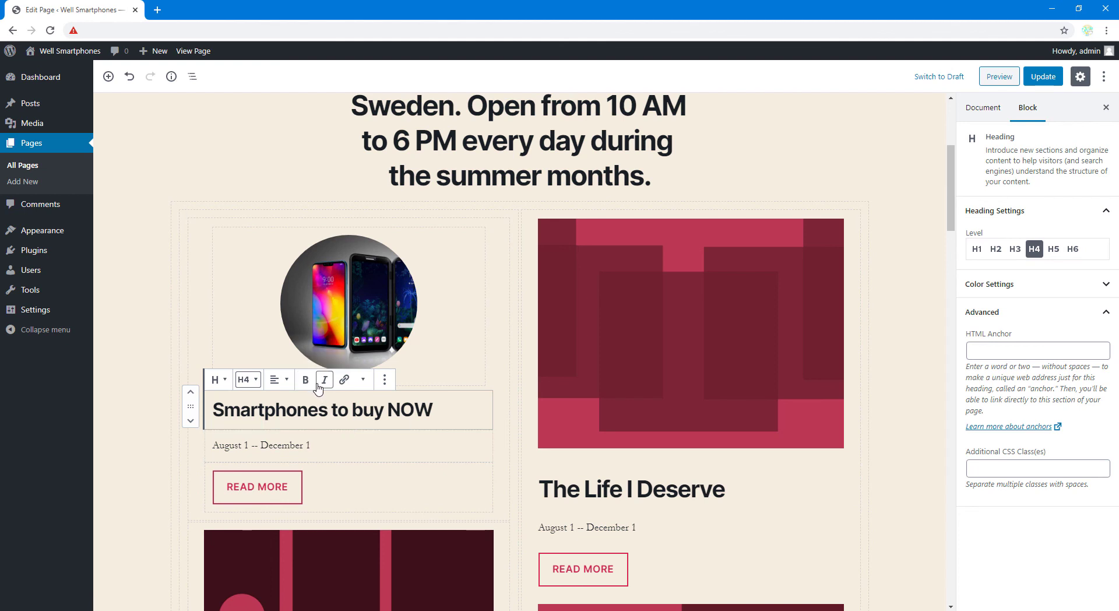
pyautogui.click(285, 384)
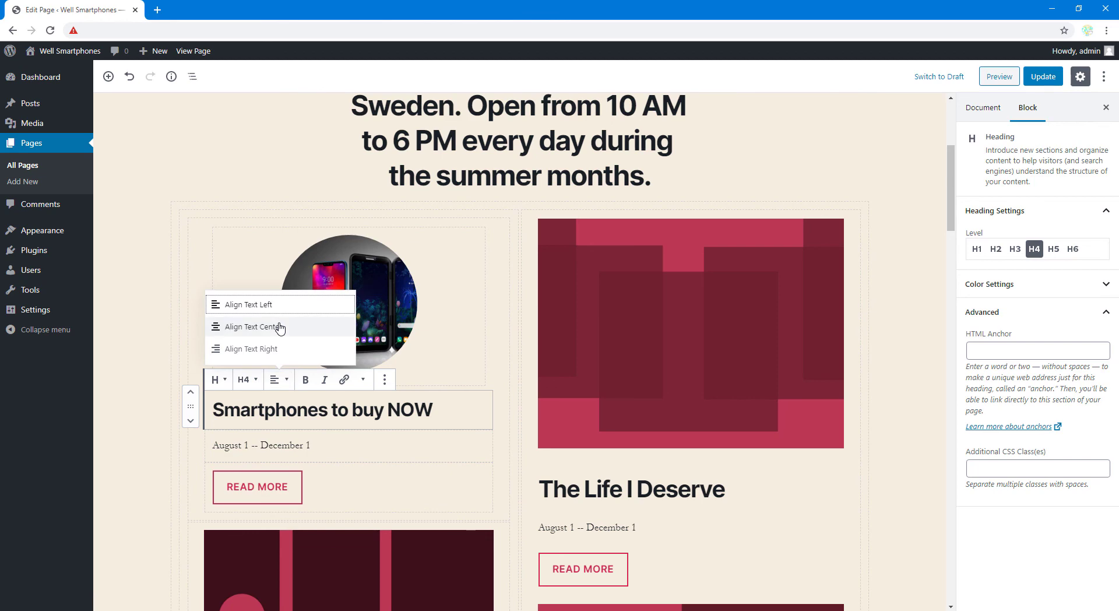
pyautogui.click(281, 327)
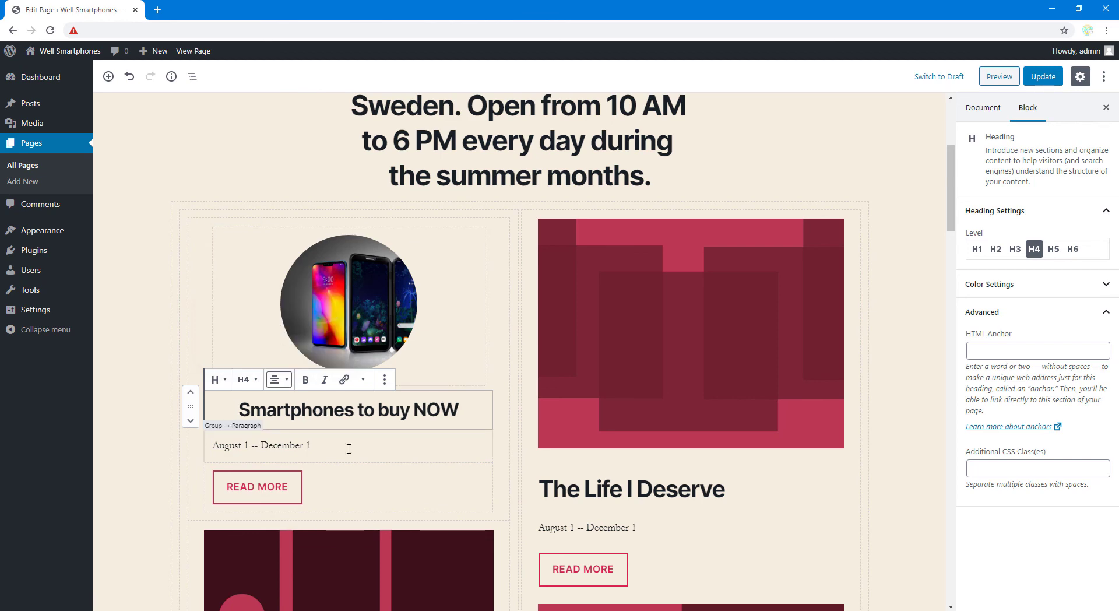
# - Look over the remaining blocks of the front page and update the page
pyautogui.scroll(-8, 344, 517)
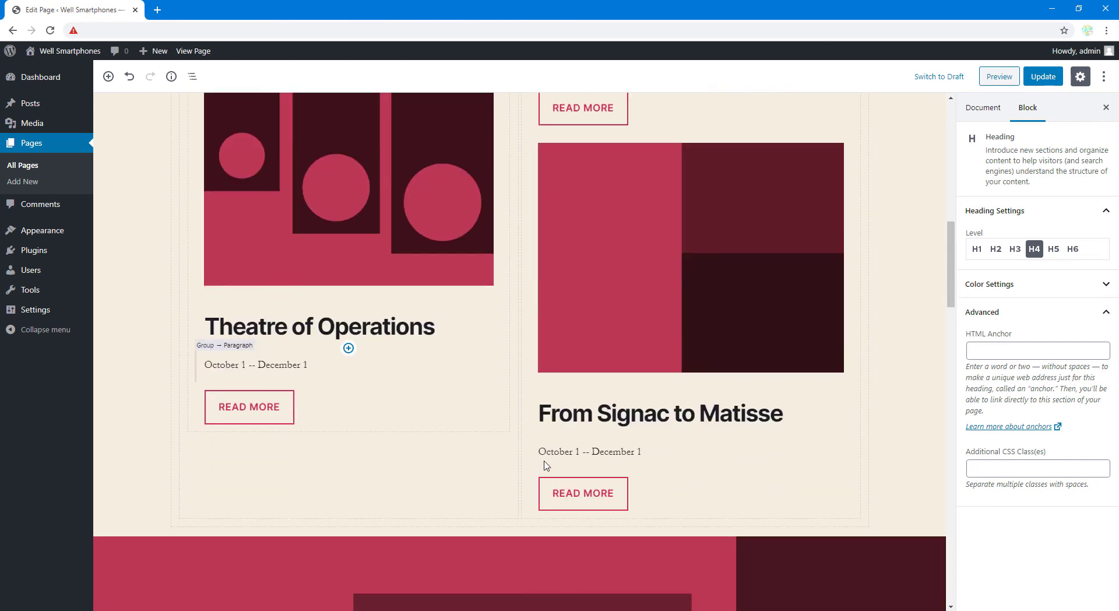
pyautogui.scroll(11, 544, 464)
pyautogui.scroll(3, 731, 281)
pyautogui.click(1047, 81)
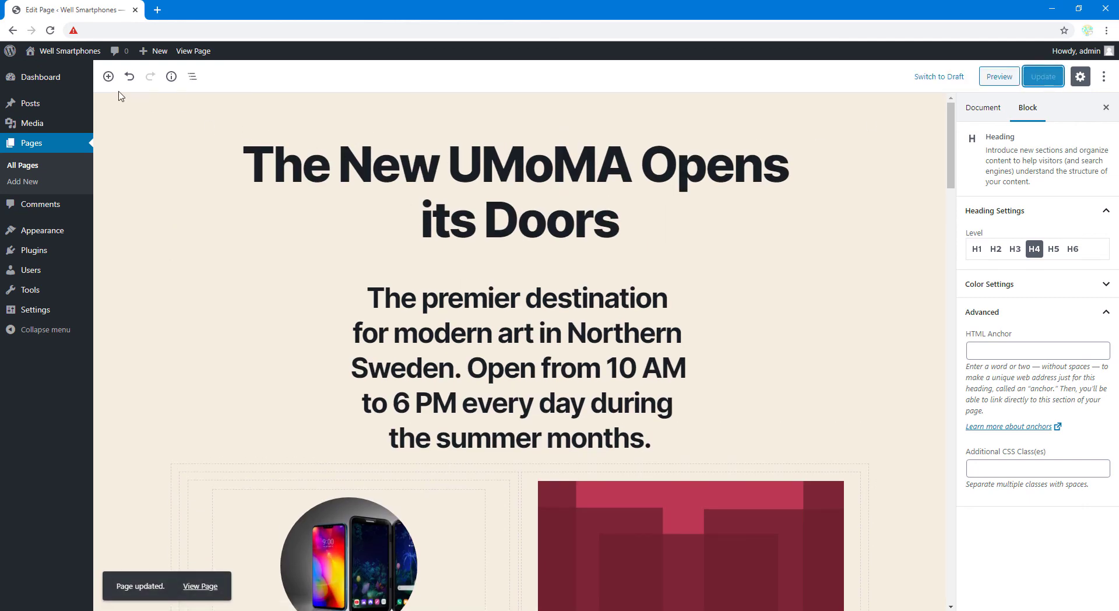
# - Visit the live site and check the edited image and heading on the homepage
pyautogui.moveTo(71, 54)
pyautogui.click(51, 73)
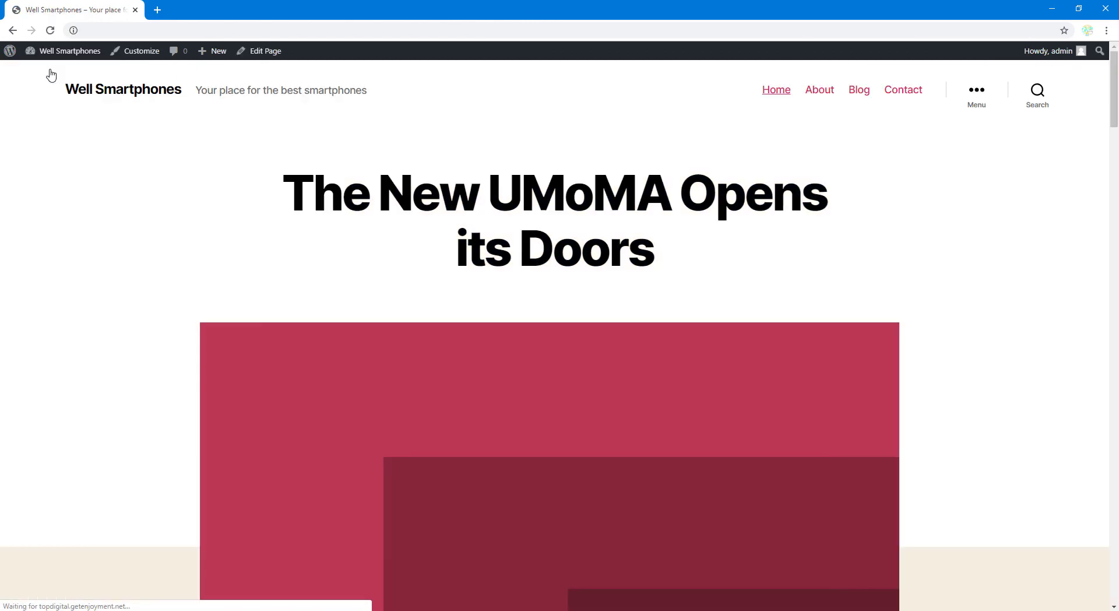
pyautogui.scroll(-6, 94, 255)
pyautogui.scroll(-10, 94, 255)
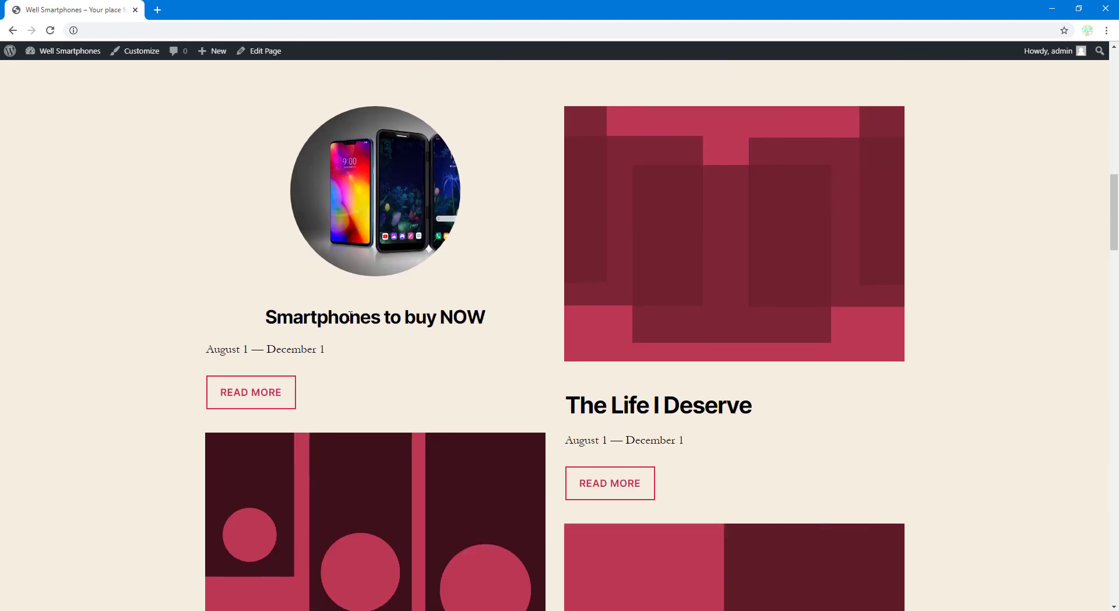
pyautogui.scroll(12, 324, 316)
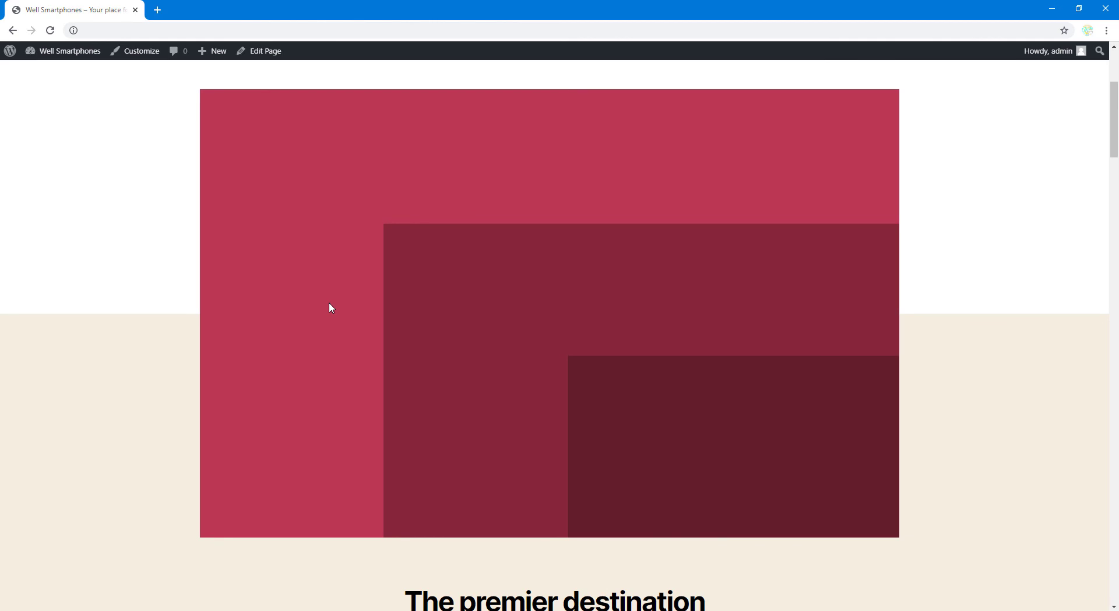
pyautogui.scroll(4, 331, 308)
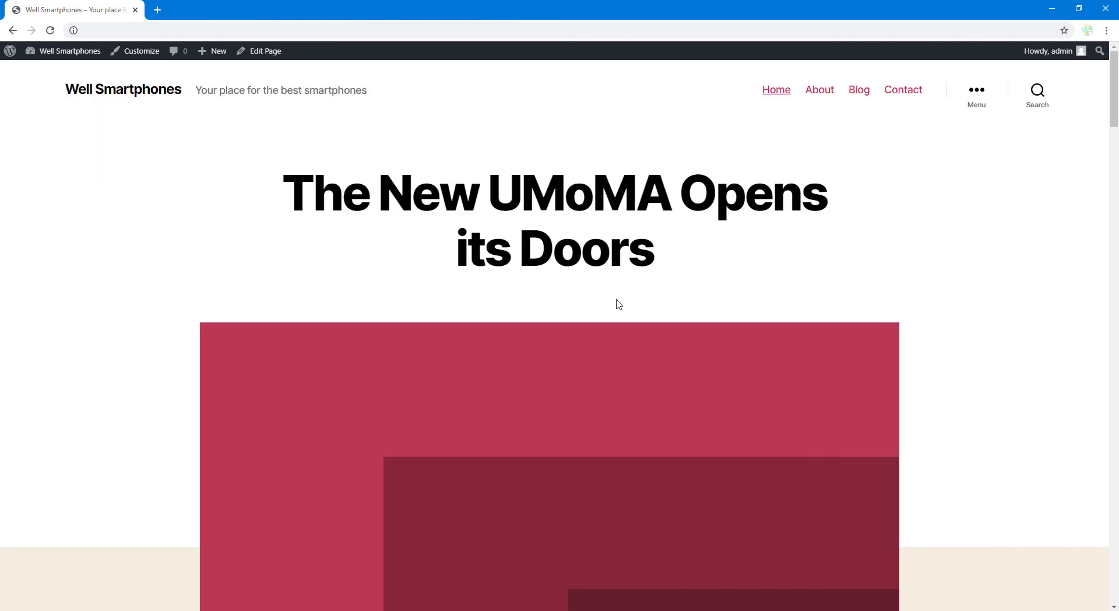
# - Open the site's Blog page and look through its posts and footer, returning to the start of the page
pyautogui.click(860, 92)
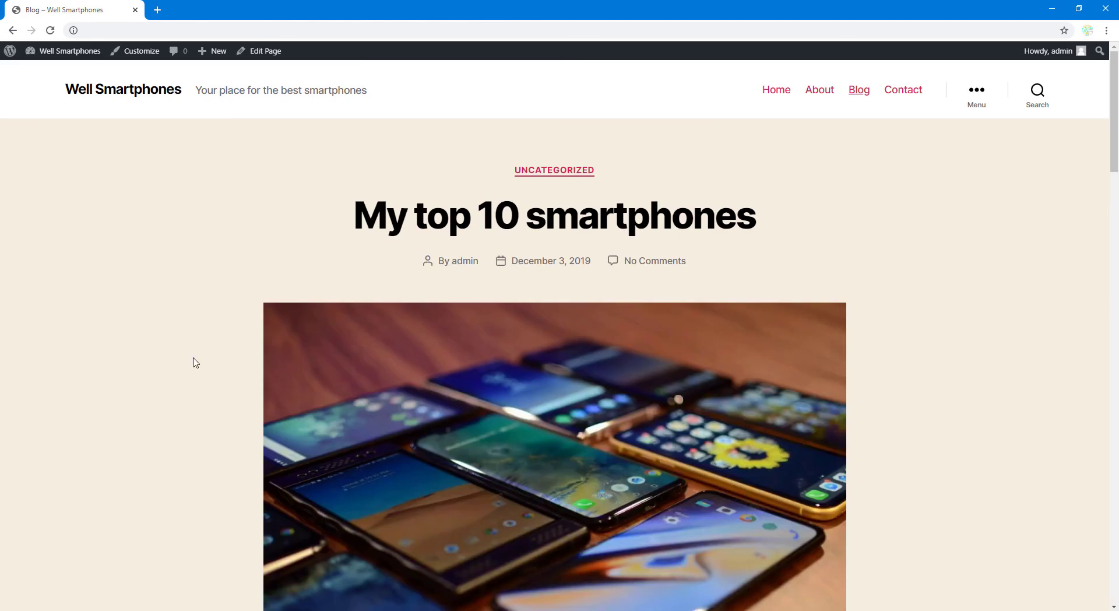
pyautogui.scroll(-20, 196, 363)
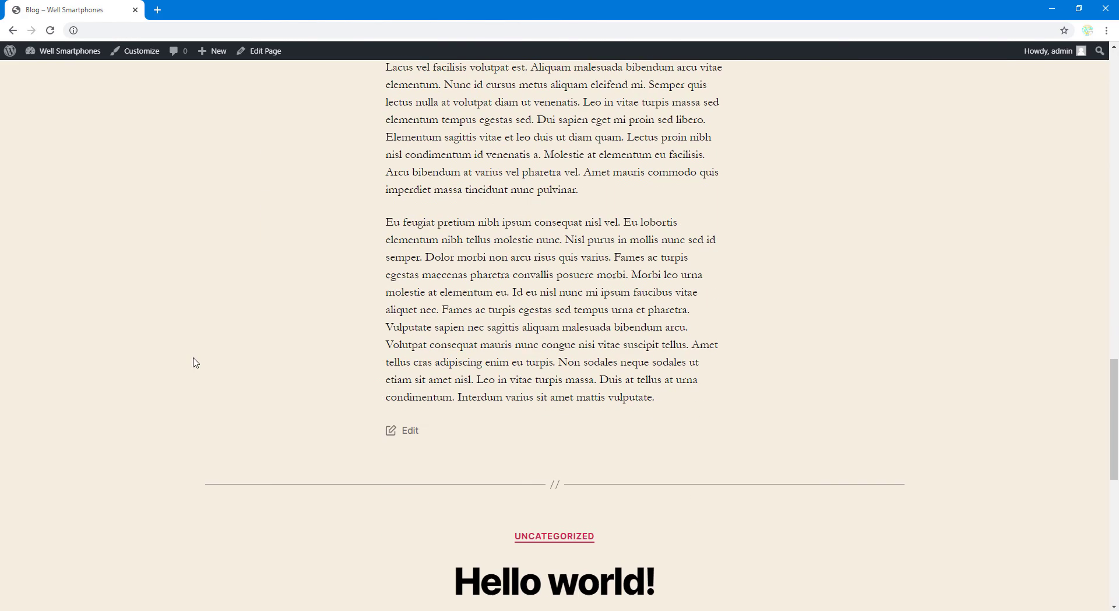
pyautogui.scroll(6, 246, 338)
pyautogui.scroll(-10, 287, 357)
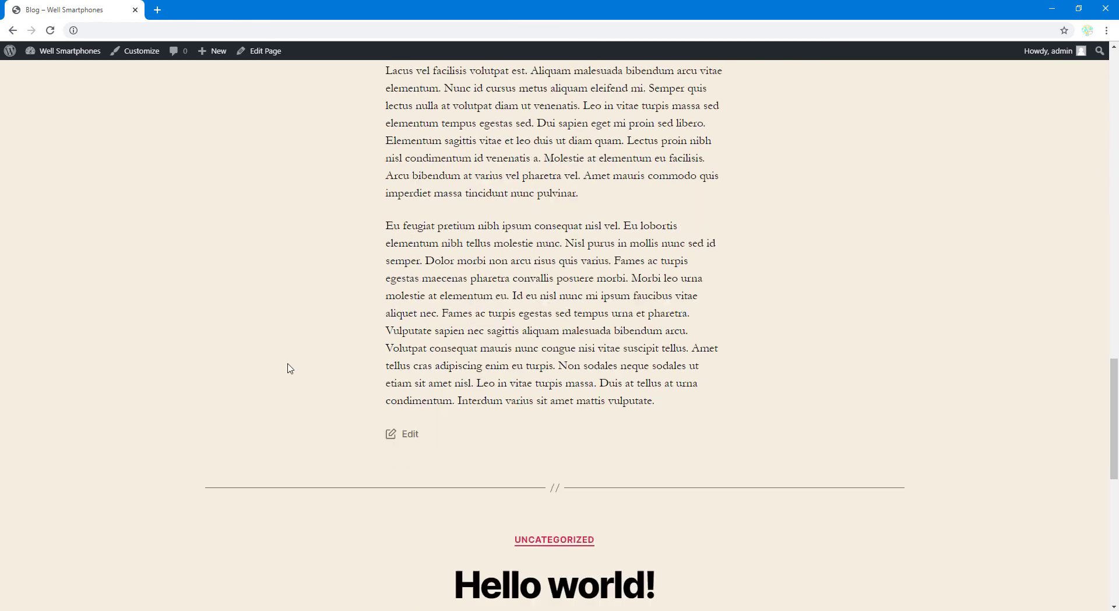
pyautogui.scroll(-3, 550, 304)
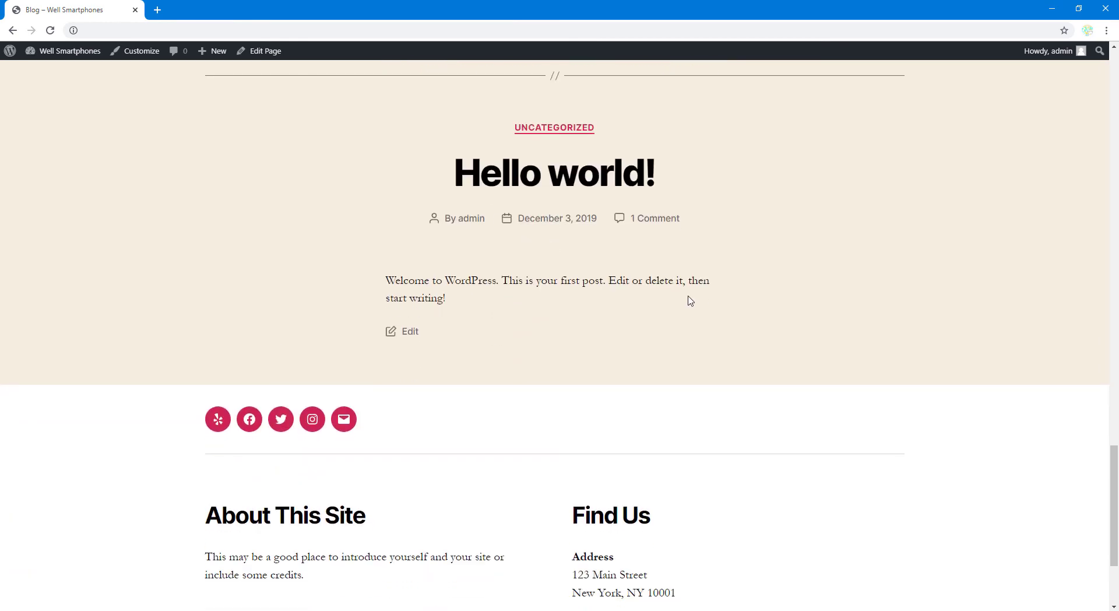
pyautogui.scroll(-3, 1110, 478)
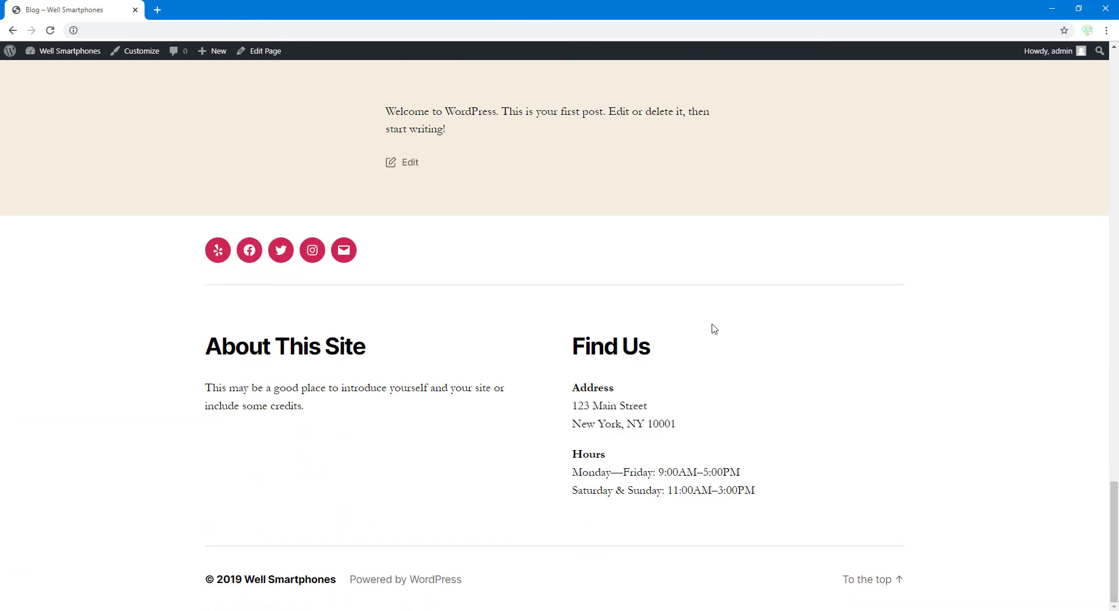
pyautogui.moveTo(1116, 508); pyautogui.dragTo(1113, 108)
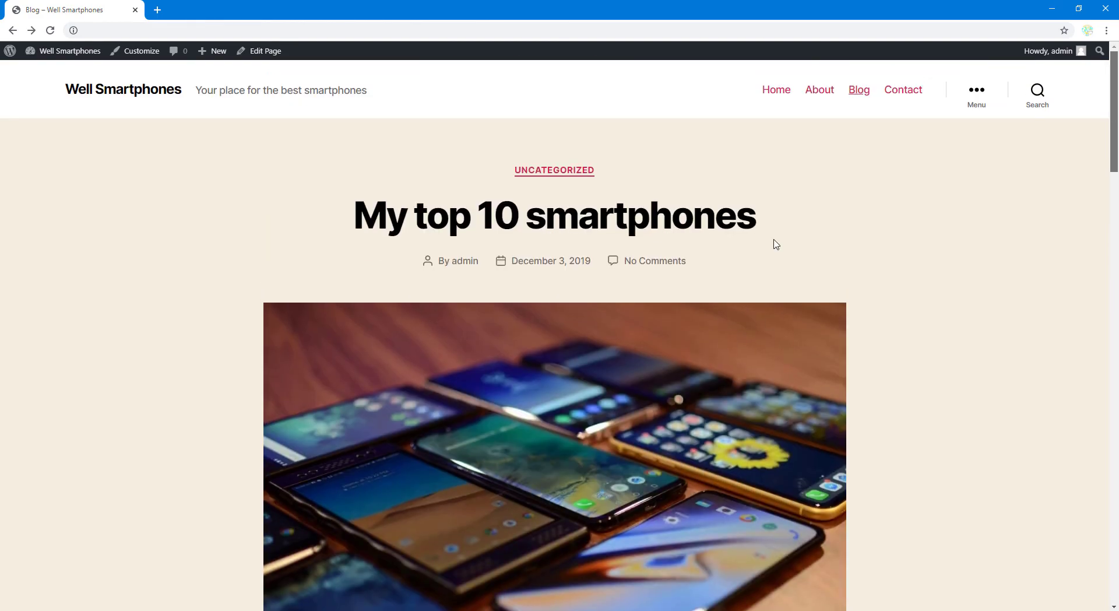